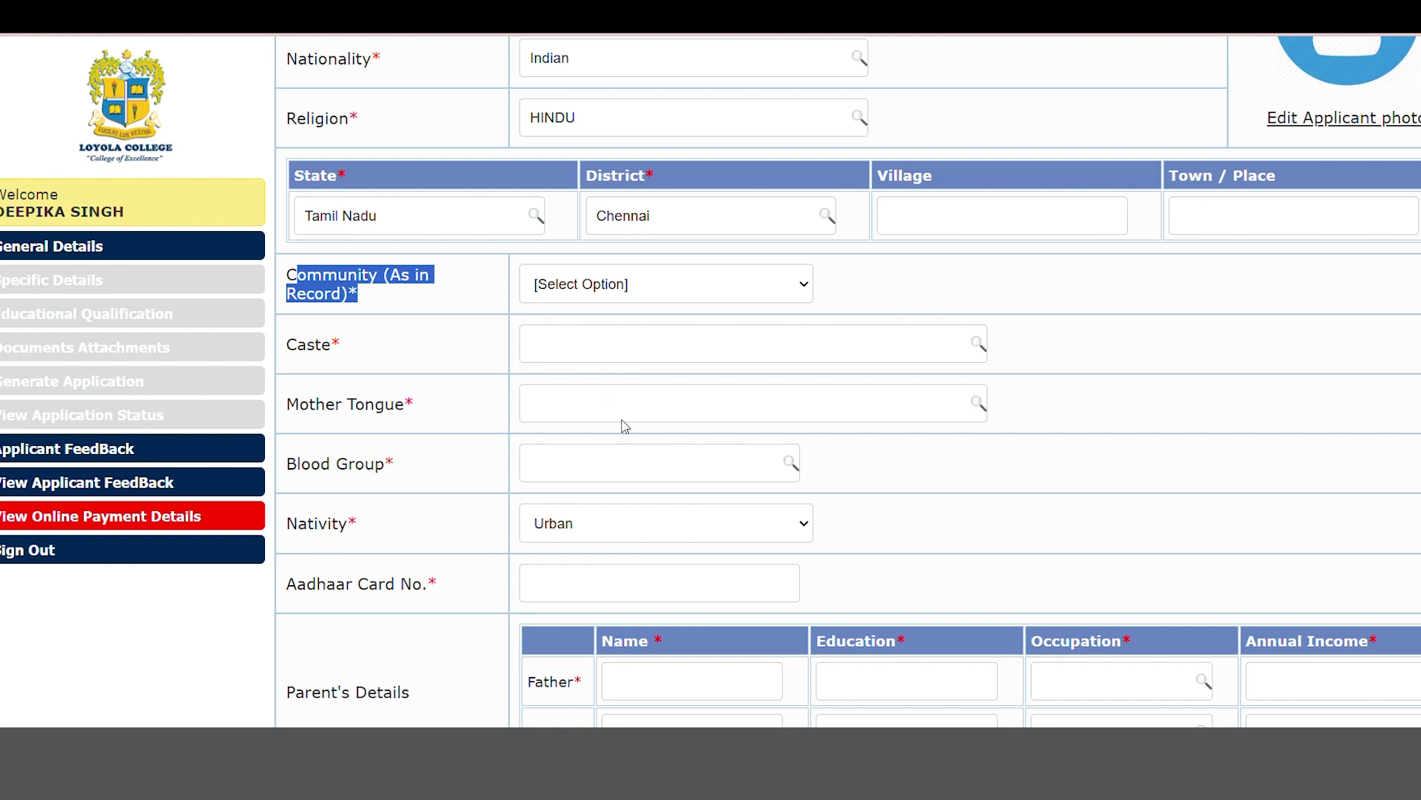
# Step: Review the parent and address fields of the general details form and the questions in the specific details form
pyautogui.scroll(-6, 600, 444)
pyautogui.moveTo(294, 308); pyautogui.dragTo(910, 337)
pyautogui.moveTo(1030, 389); pyautogui.dragTo(1075, 540)
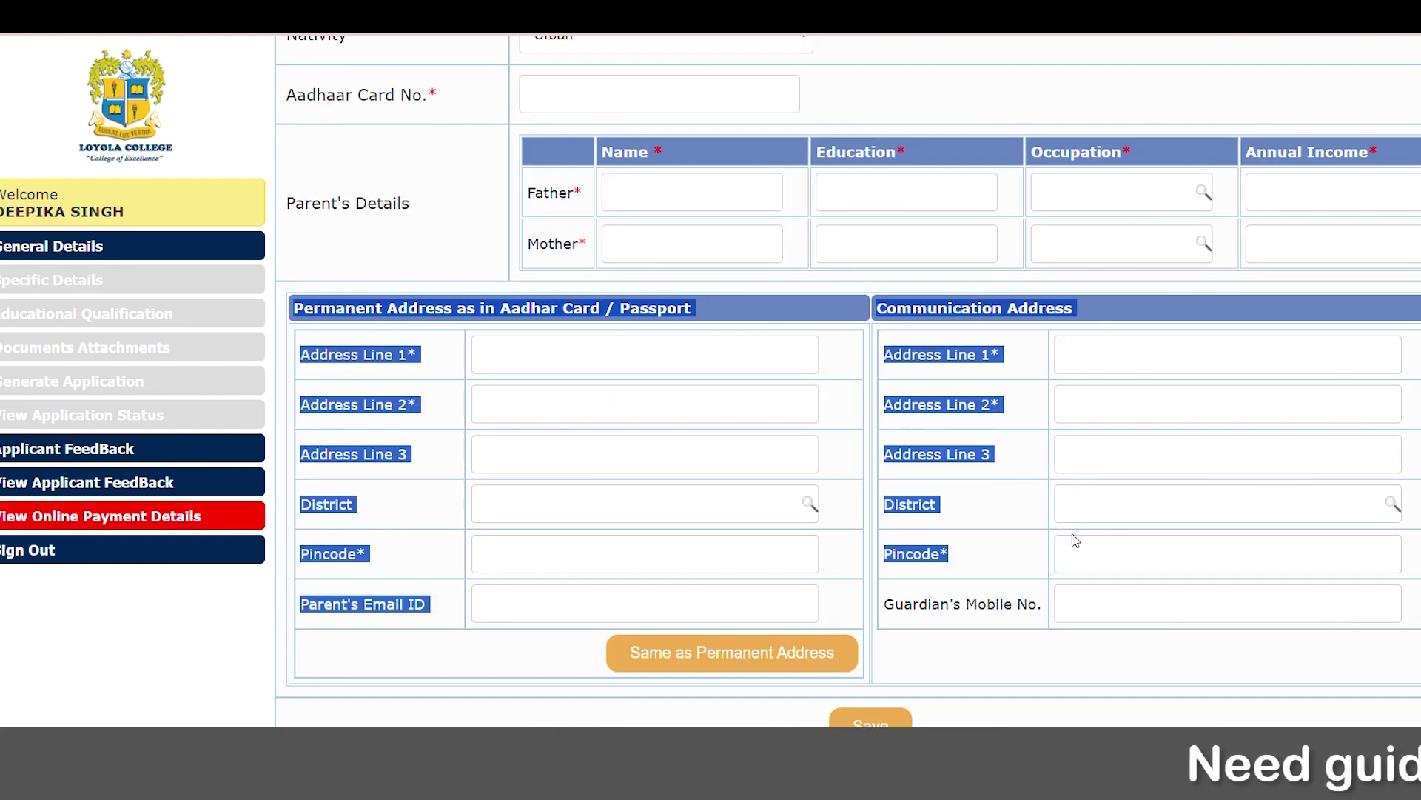
pyautogui.click(1057, 627)
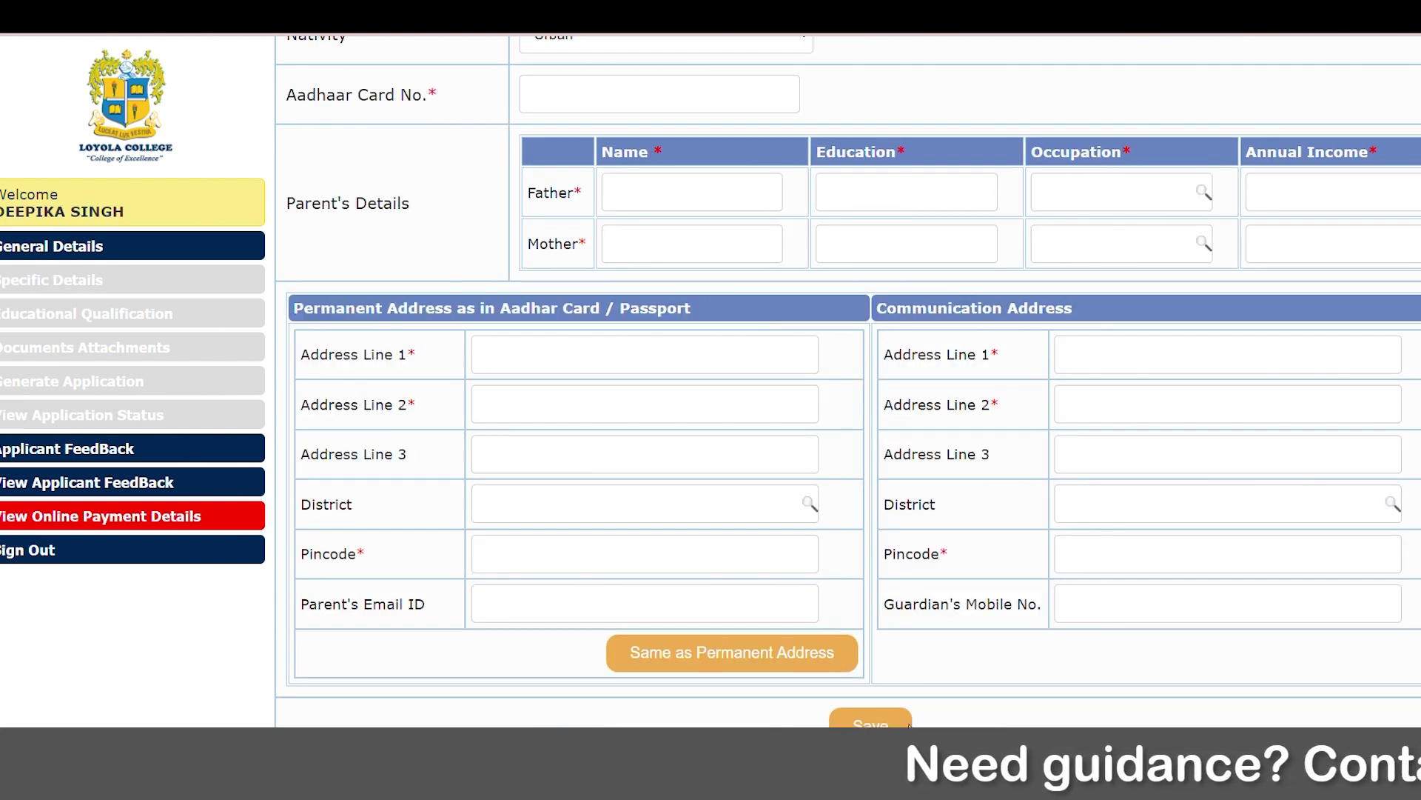
pyautogui.scroll(8, 741, 519)
pyautogui.scroll(-4, 653, 225)
pyautogui.scroll(1, 656, 227)
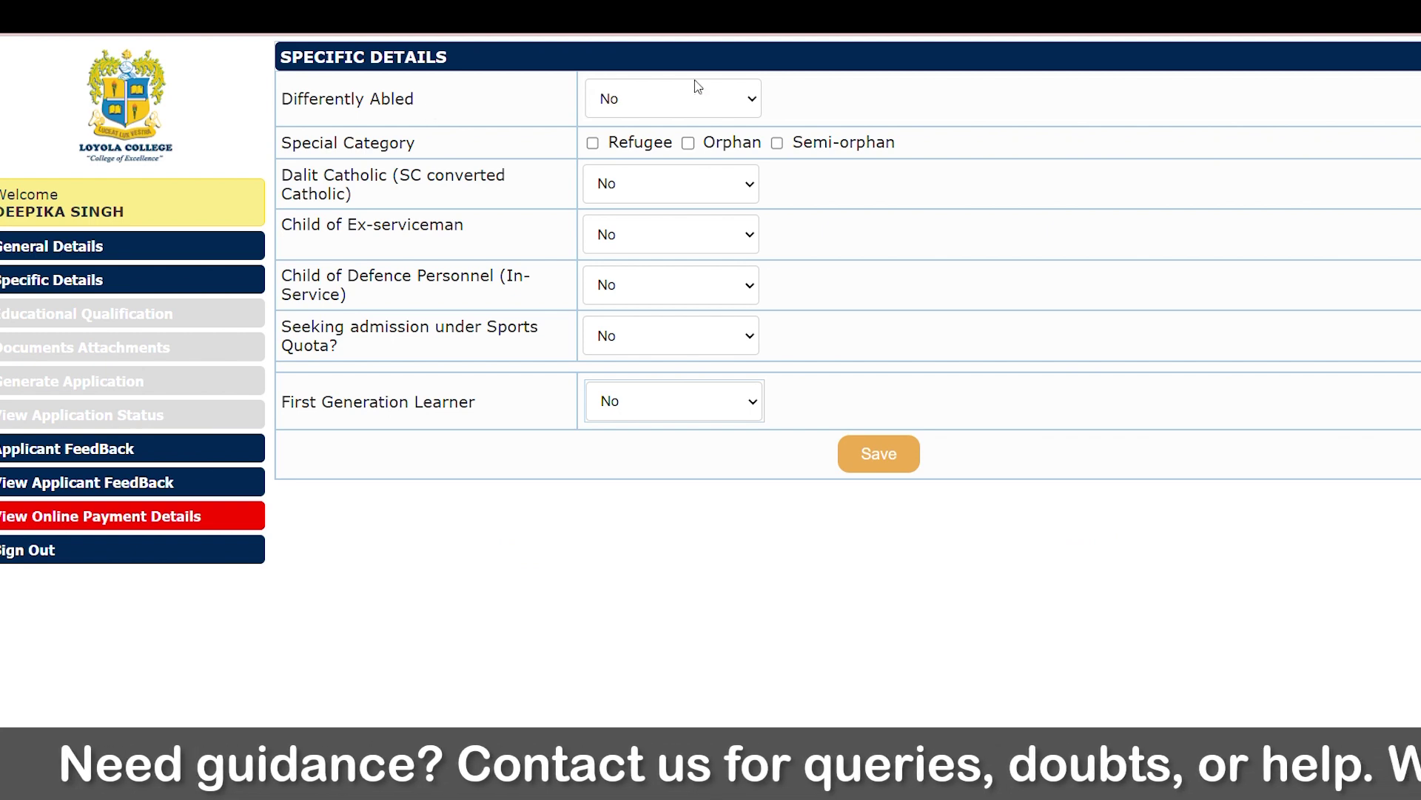
pyautogui.moveTo(289, 105); pyautogui.dragTo(501, 402)
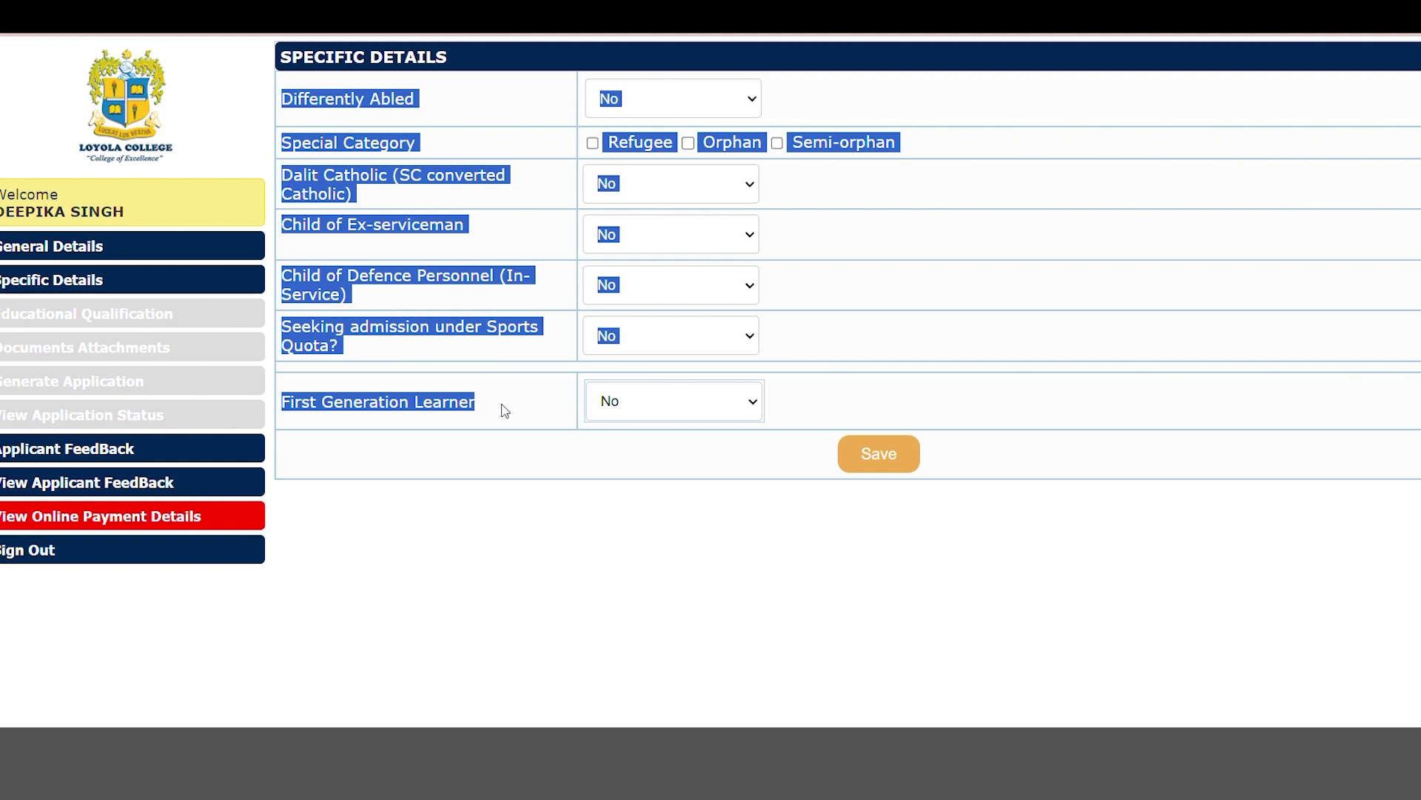
pyautogui.click(505, 412)
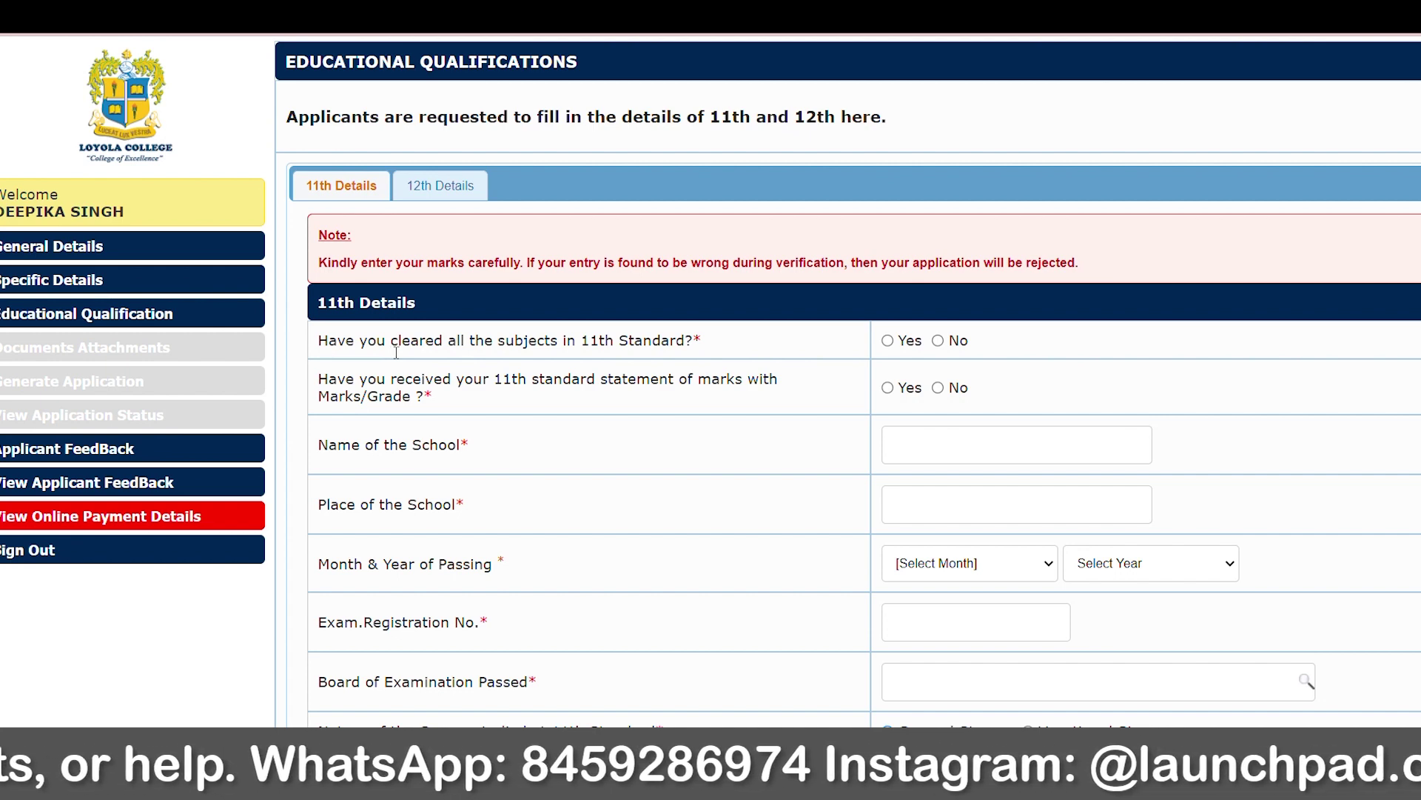
# Step: Answer Yes to having cleared all 11th standard subjects and to having received the 11th standard statement of marks
pyautogui.moveTo(424, 263); pyautogui.dragTo(787, 285)
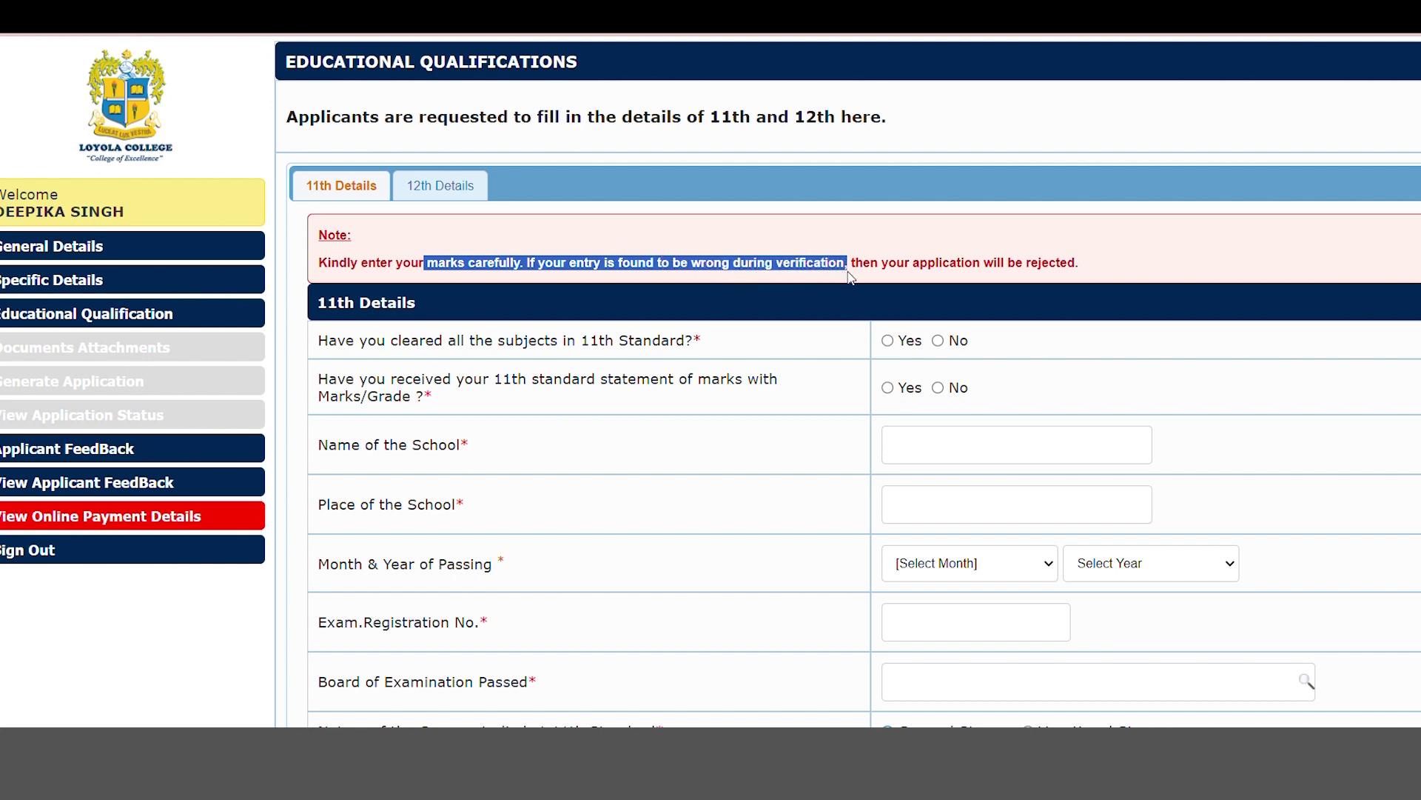
pyautogui.click(1130, 258)
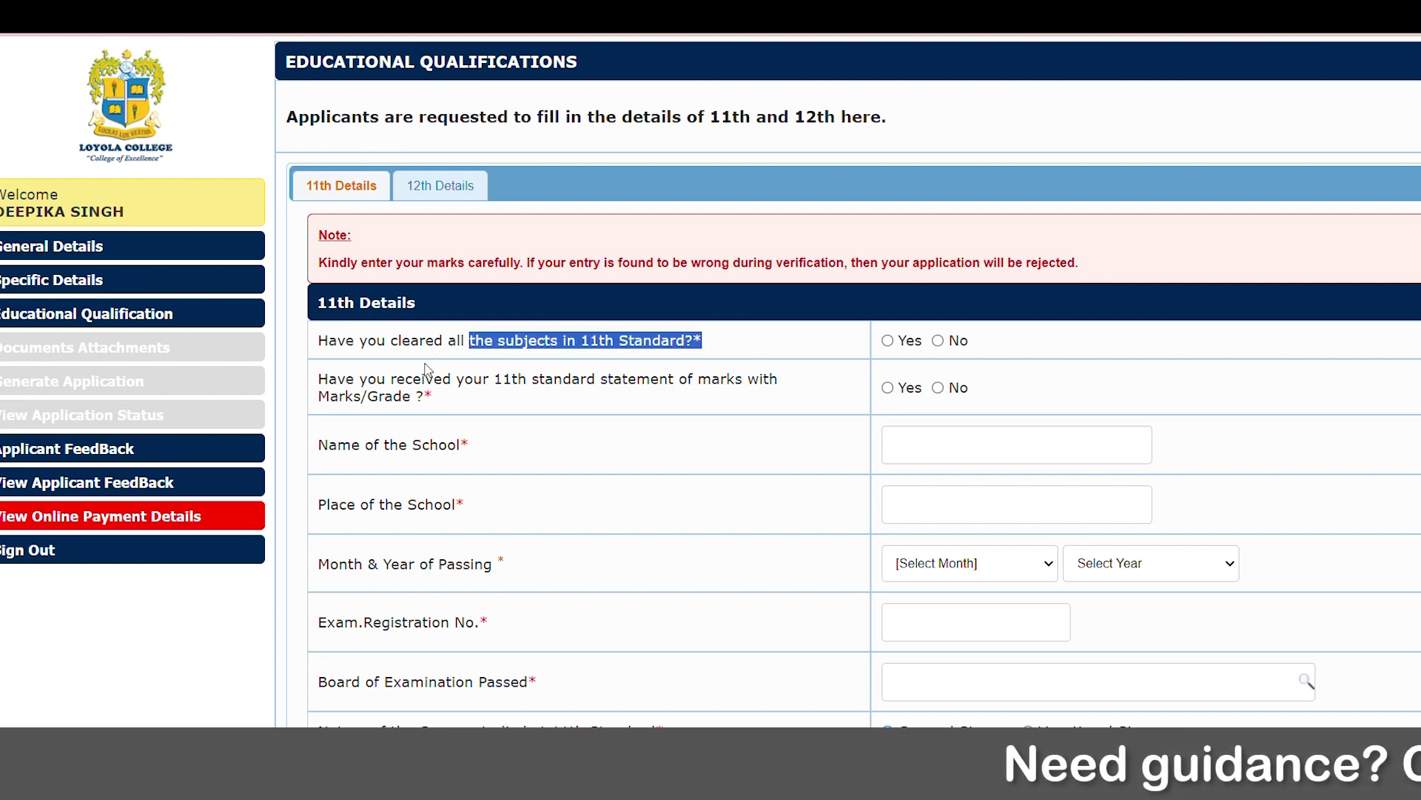
pyautogui.click(317, 383)
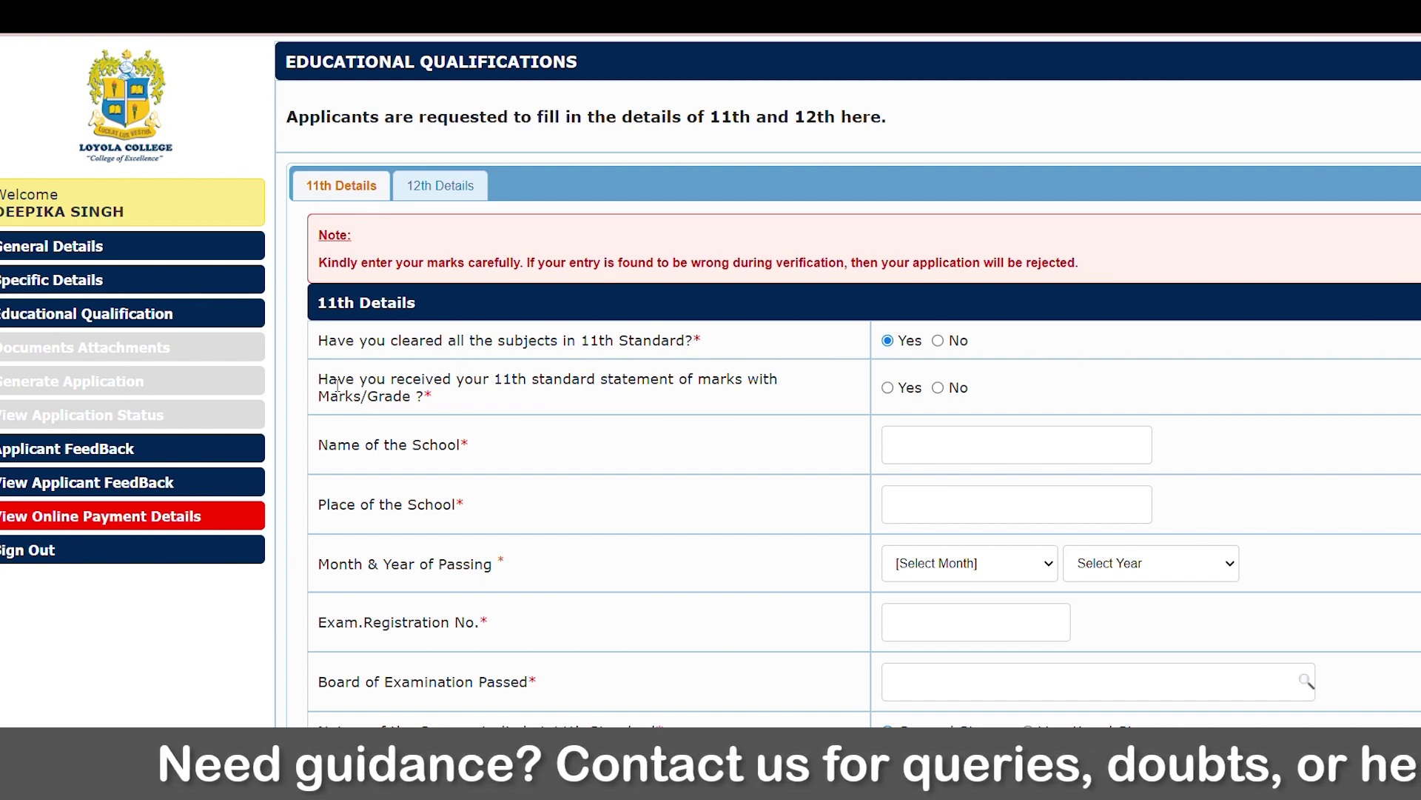
pyautogui.moveTo(318, 381); pyautogui.dragTo(404, 385)
pyautogui.click(405, 385)
pyautogui.scroll(-3, 404, 385)
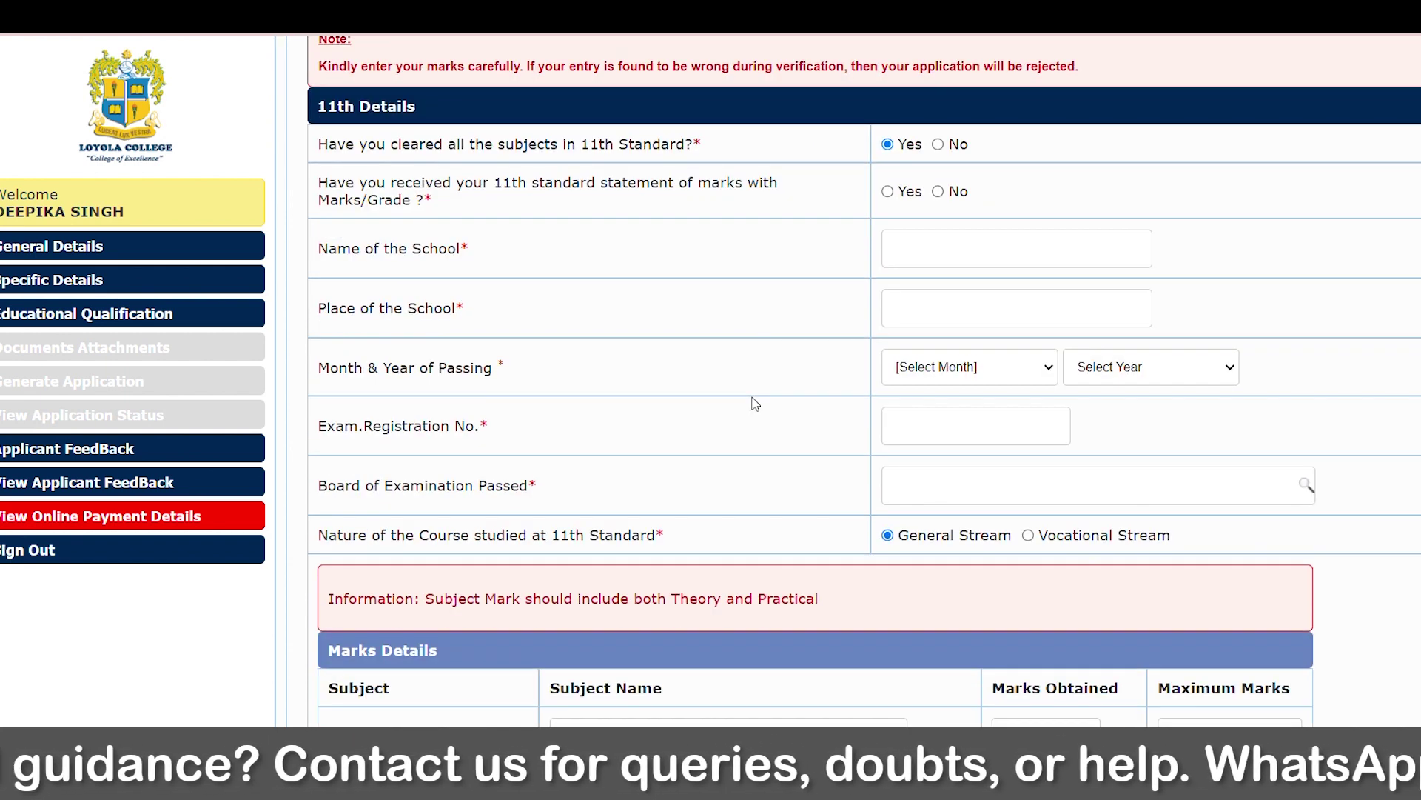
pyautogui.click(889, 194)
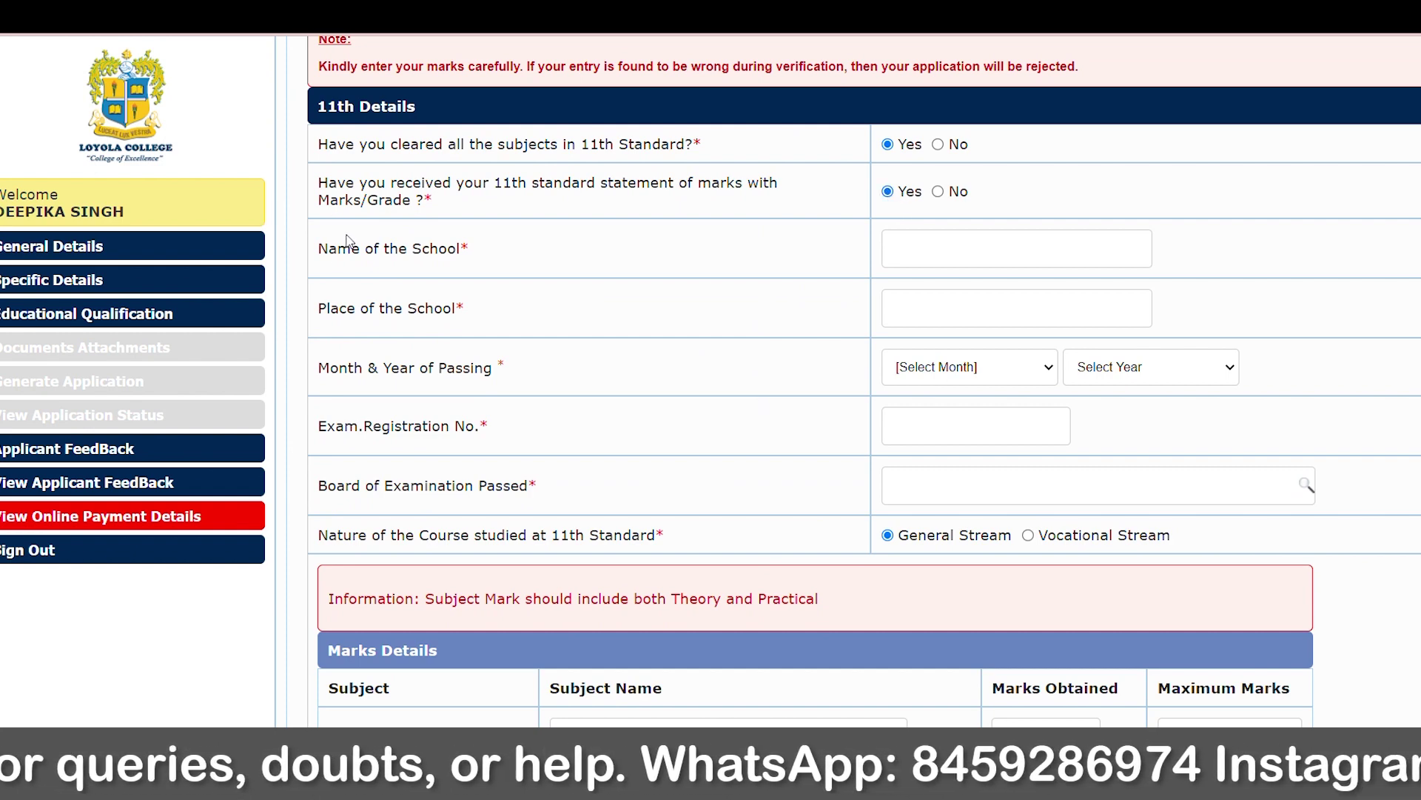
# Step: Review the remaining 11th details fields, from the school's name and place to the board, course nature and marks
pyautogui.moveTo(320, 251); pyautogui.dragTo(424, 254)
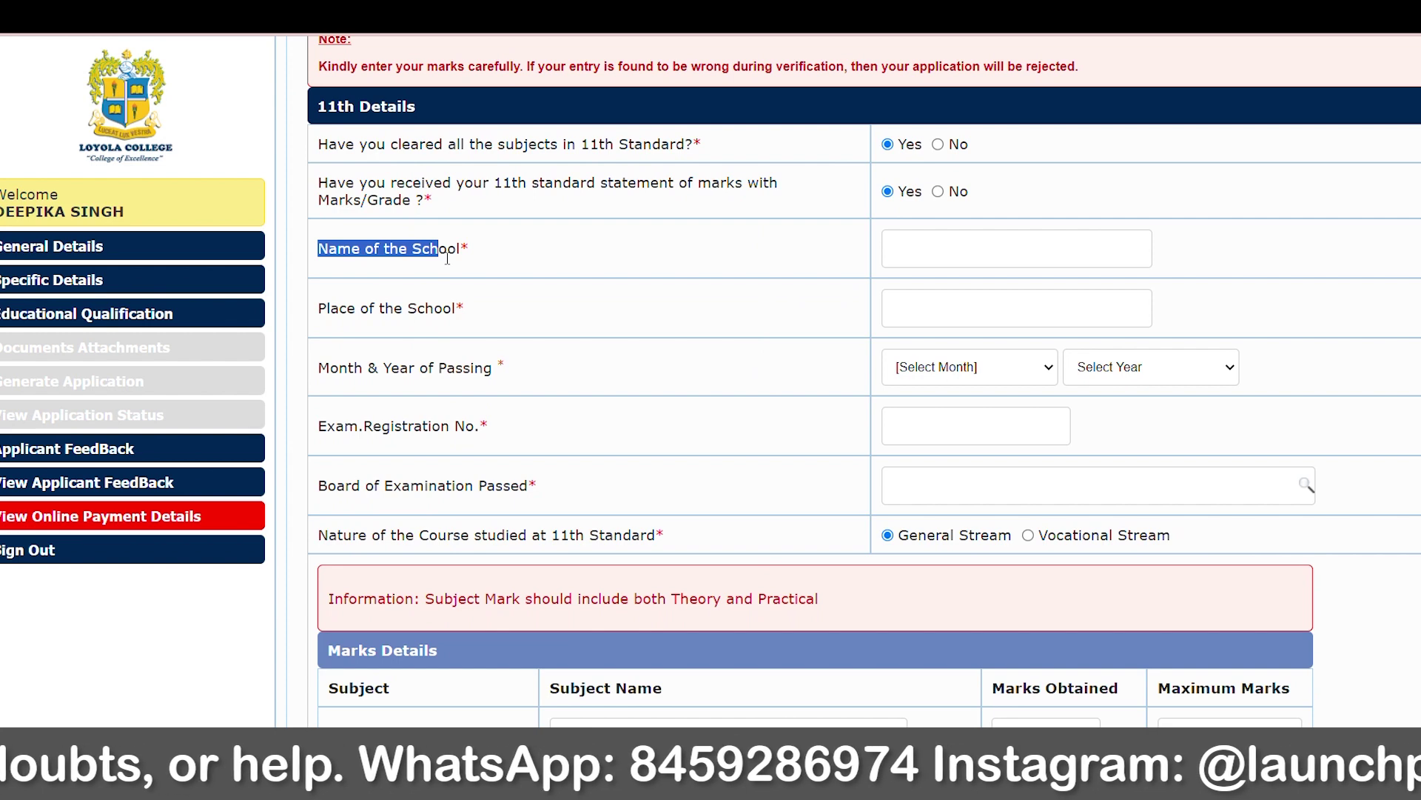
pyautogui.moveTo(320, 308); pyautogui.dragTo(462, 312)
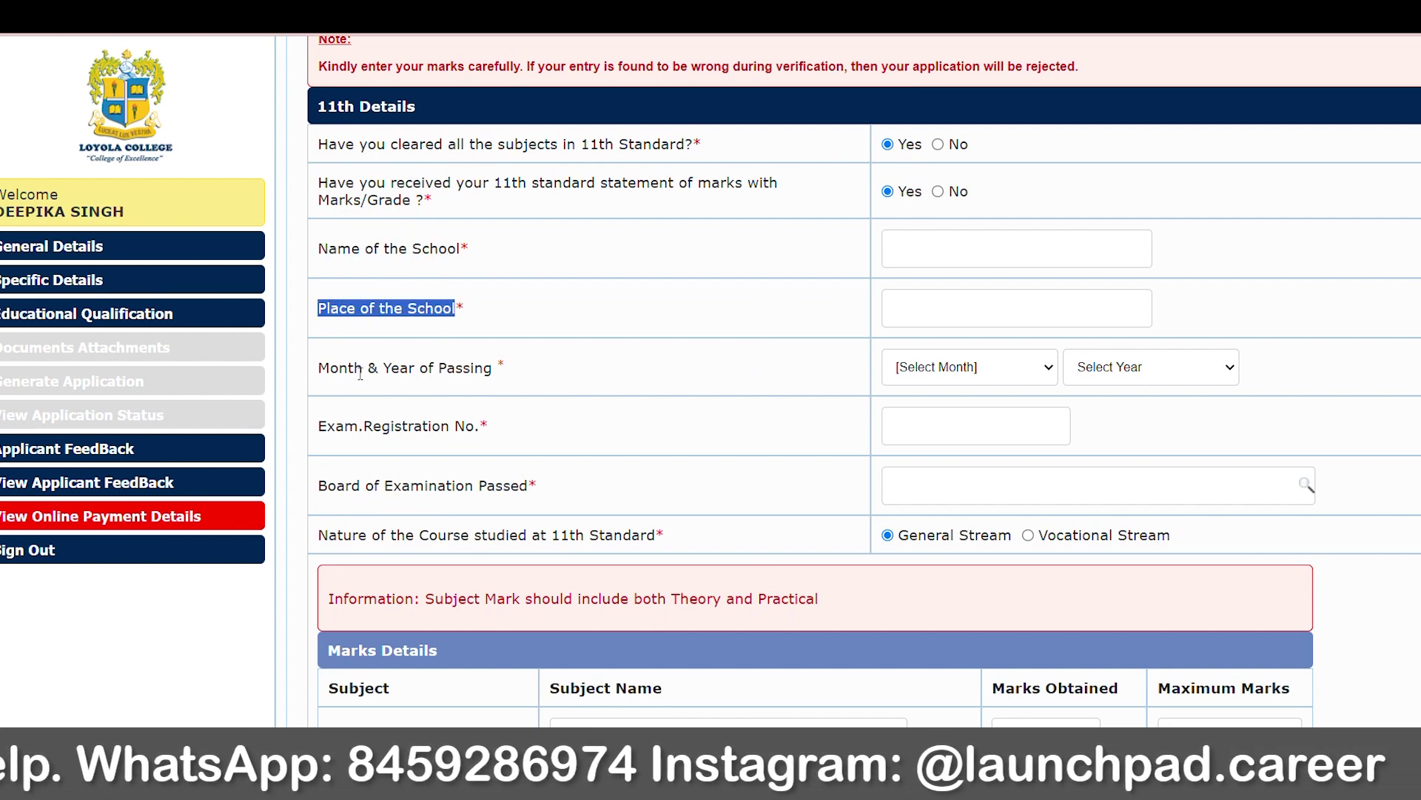
pyautogui.moveTo(330, 368); pyautogui.dragTo(506, 379)
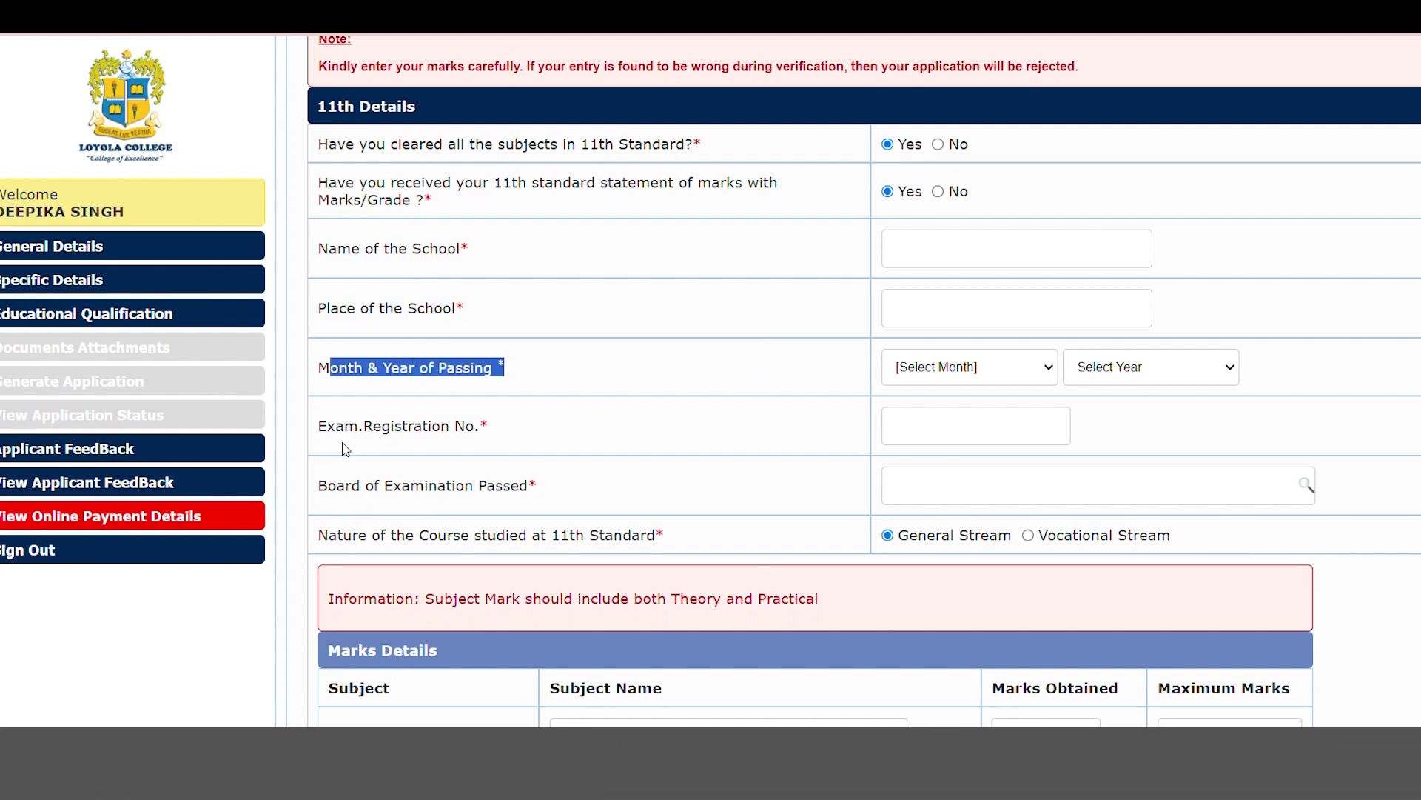
pyautogui.moveTo(319, 438); pyautogui.dragTo(347, 439)
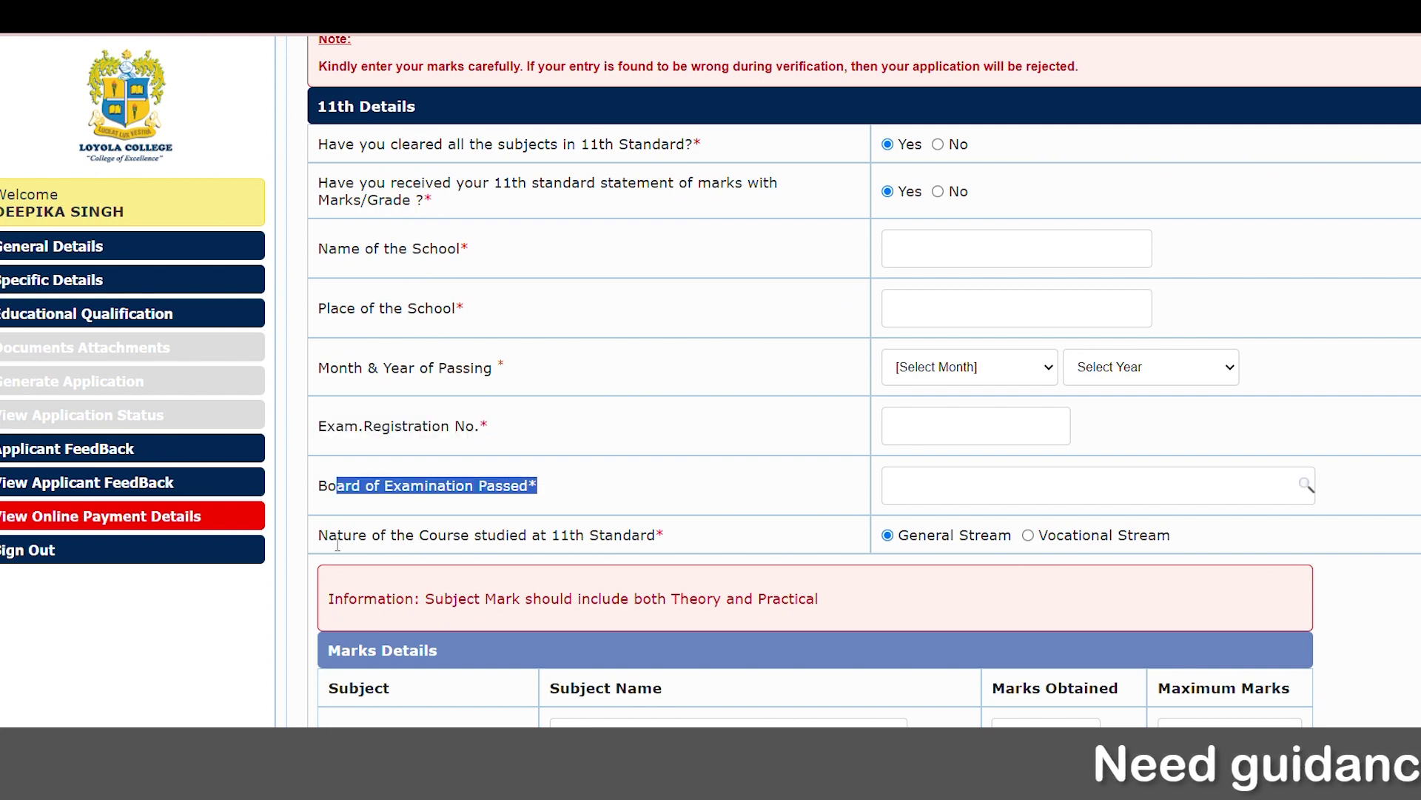
pyautogui.moveTo(332, 544); pyautogui.dragTo(471, 545)
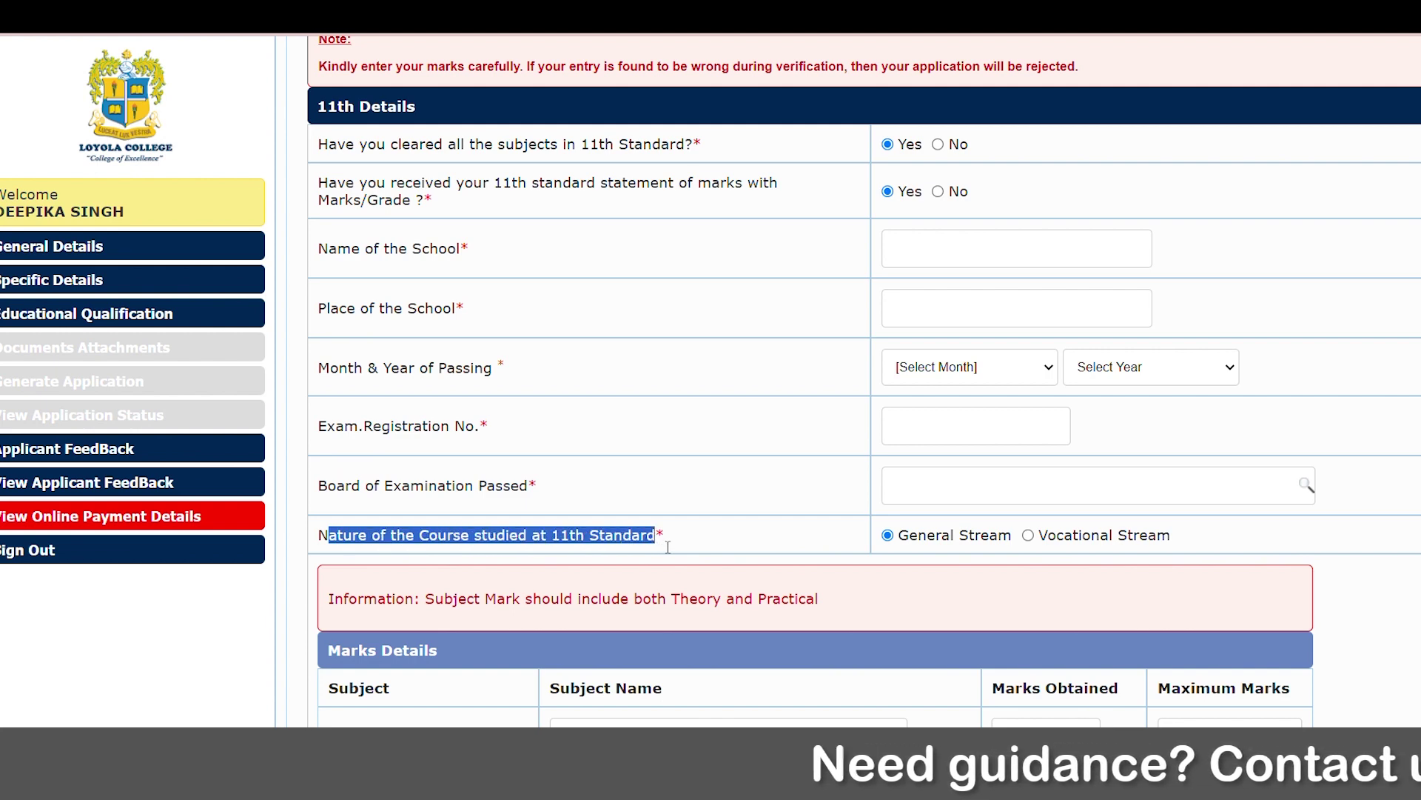
pyautogui.click(696, 545)
pyautogui.scroll(-7, 767, 447)
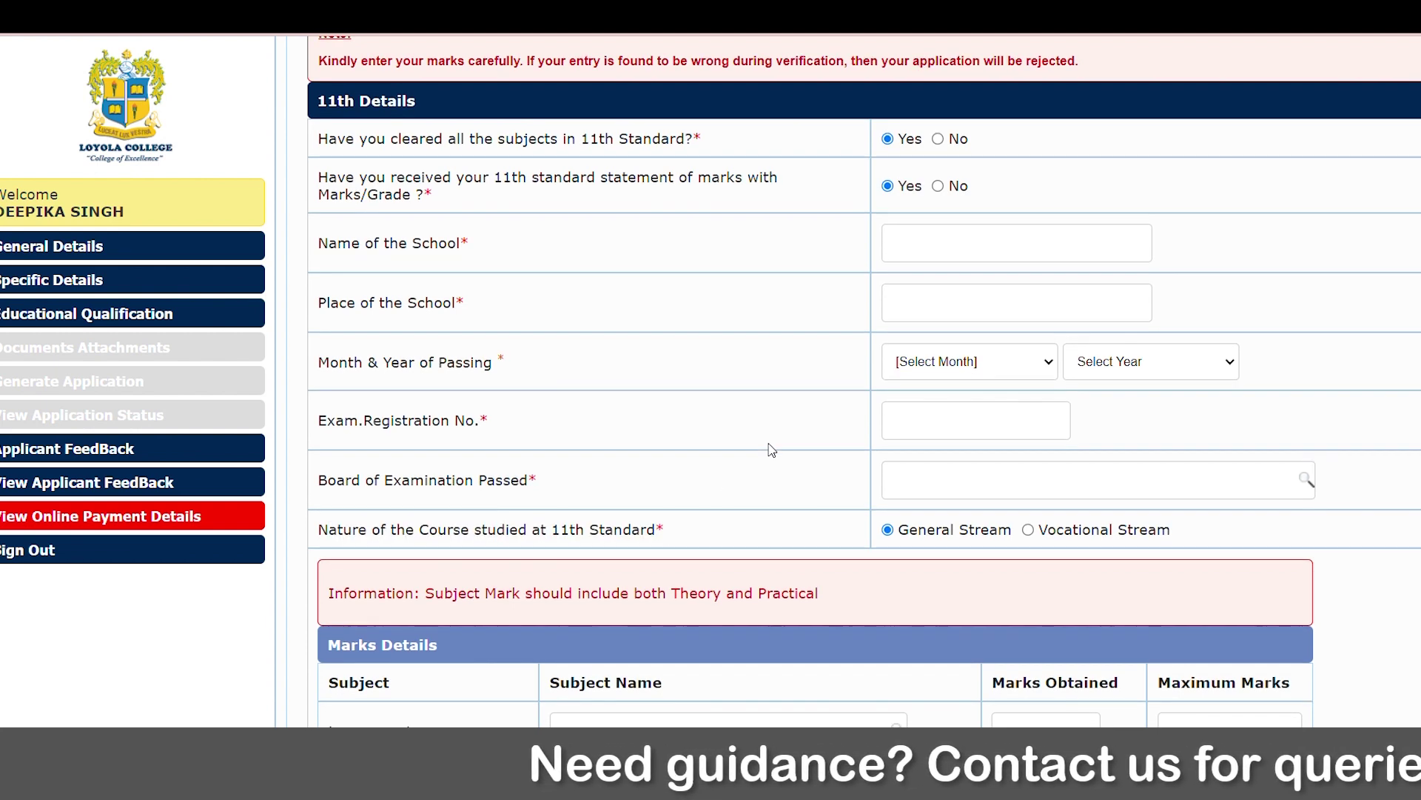
pyautogui.scroll(-1, 776, 449)
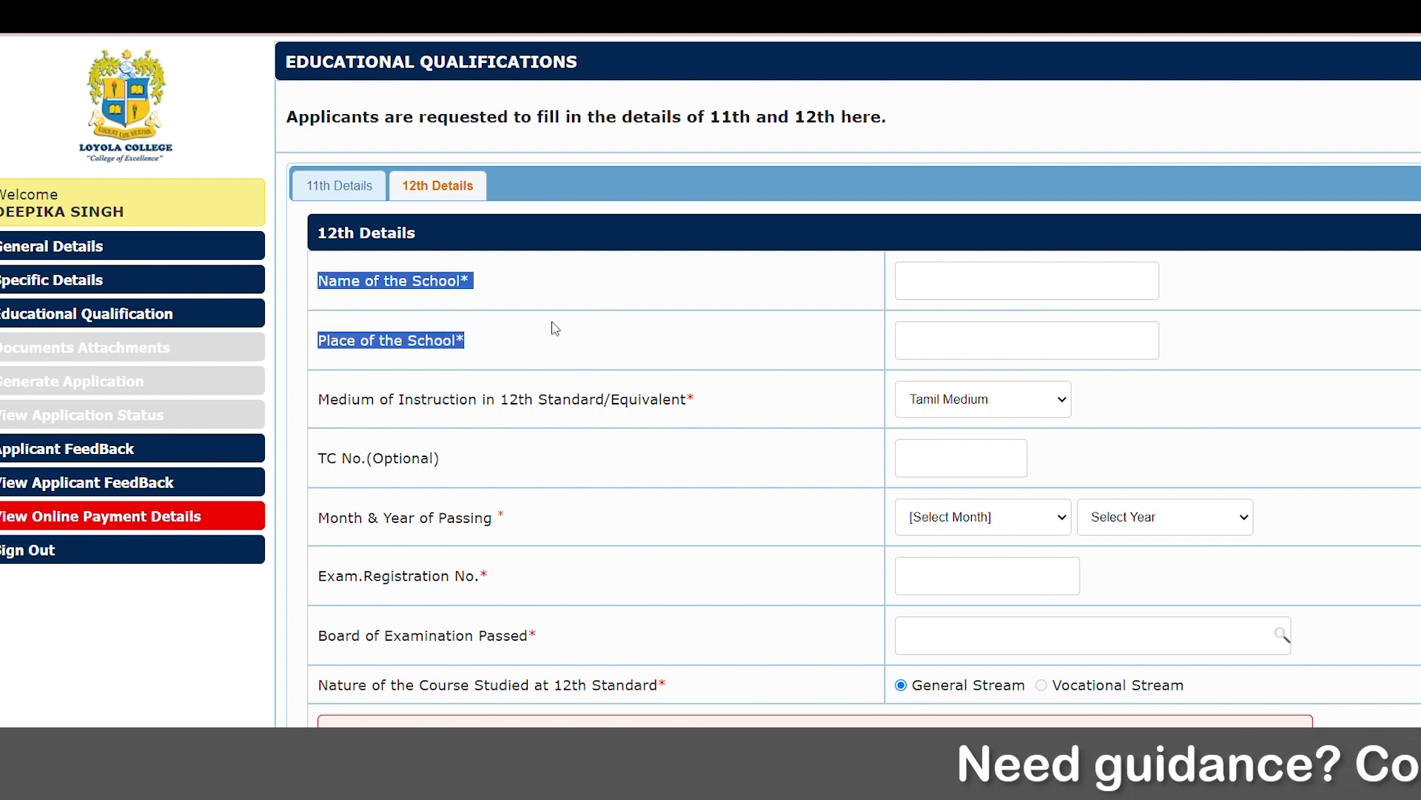
# Step: Check the 12th details fields from school name to course nature and save the 12th details with their subject marks
pyautogui.moveTo(556, 328); pyautogui.dragTo(682, 672)
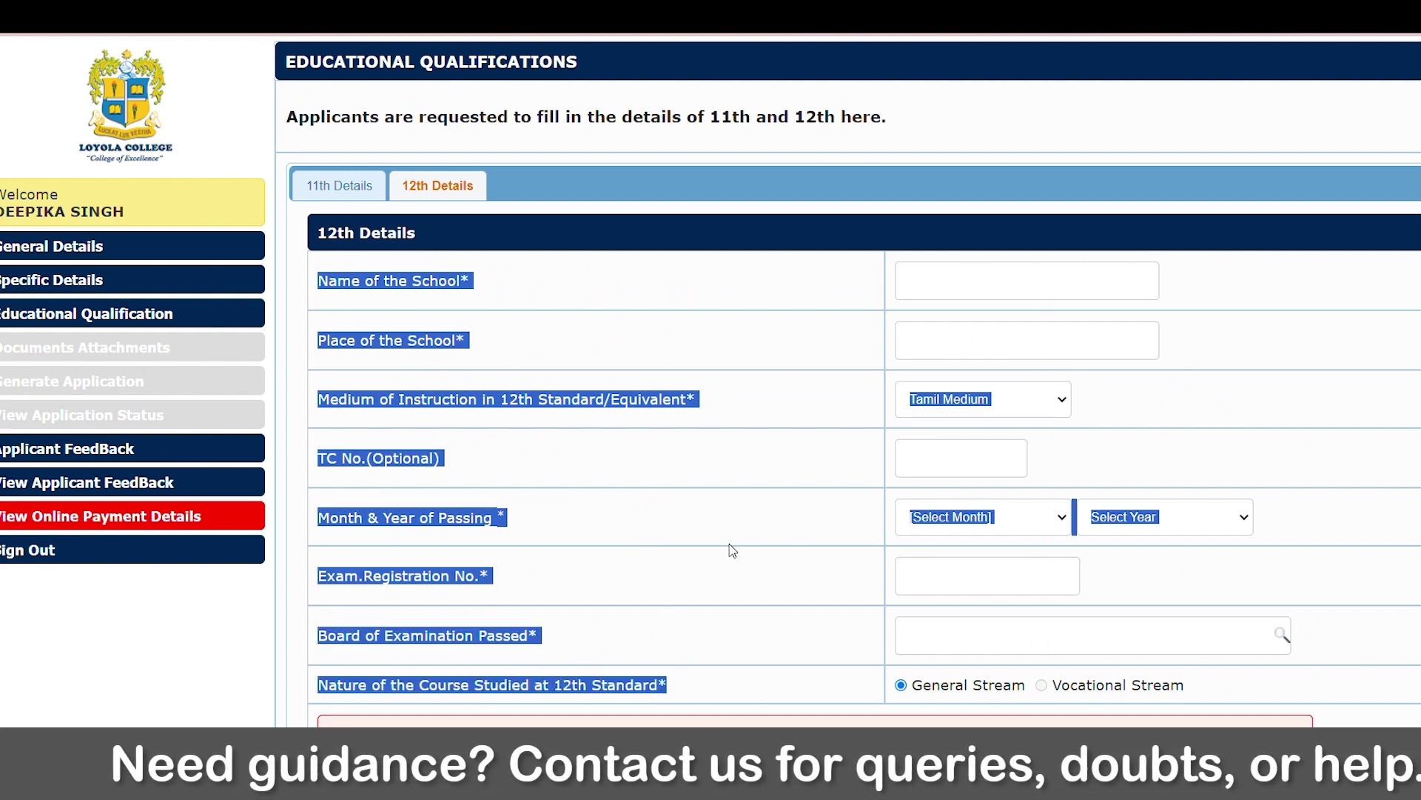
pyautogui.scroll(-10, 603, 549)
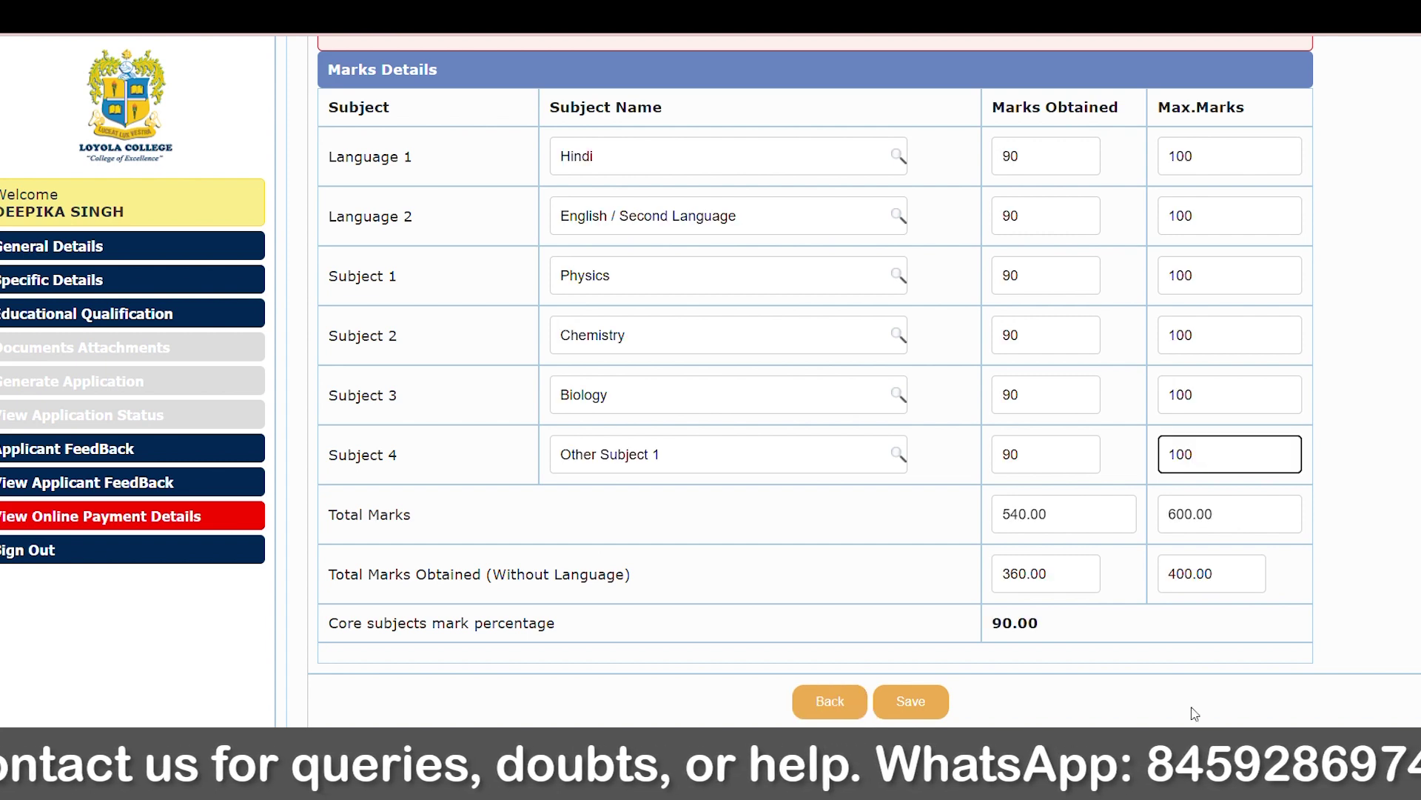
pyautogui.click(937, 703)
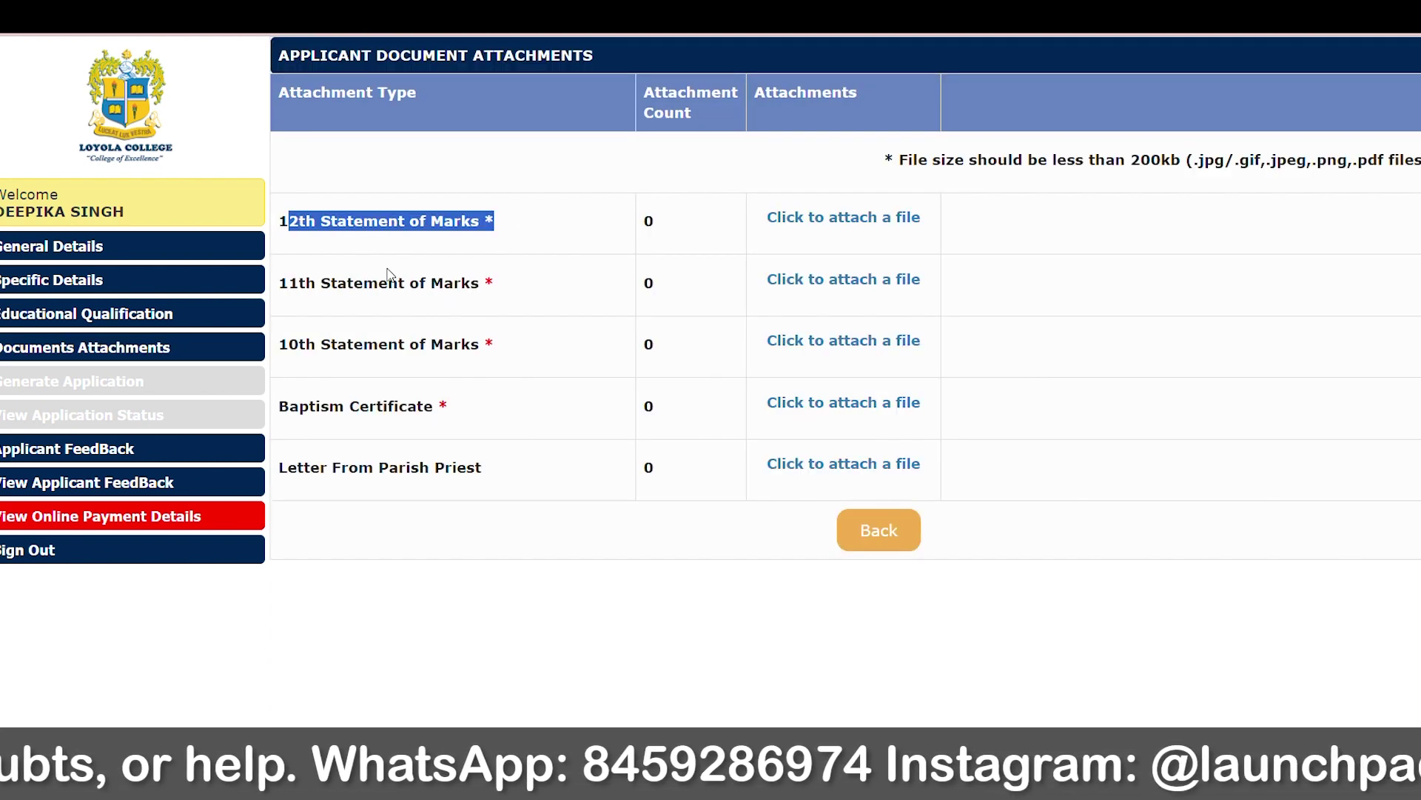
# Step: Review the document attachment types, including the 11th and 10th statements of marks and the baptism certificate
pyautogui.moveTo(278, 295); pyautogui.dragTo(496, 294)
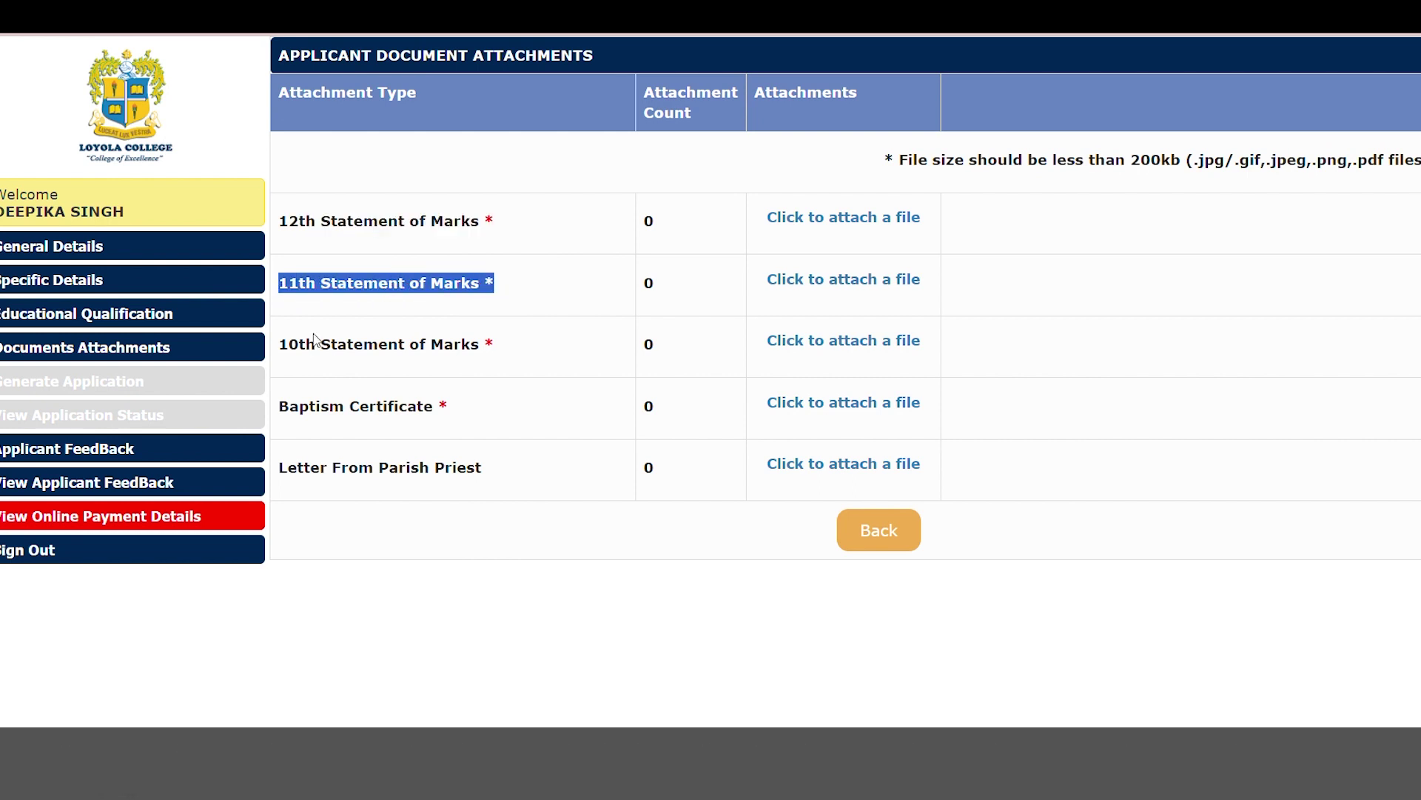
pyautogui.moveTo(280, 358); pyautogui.dragTo(654, 355)
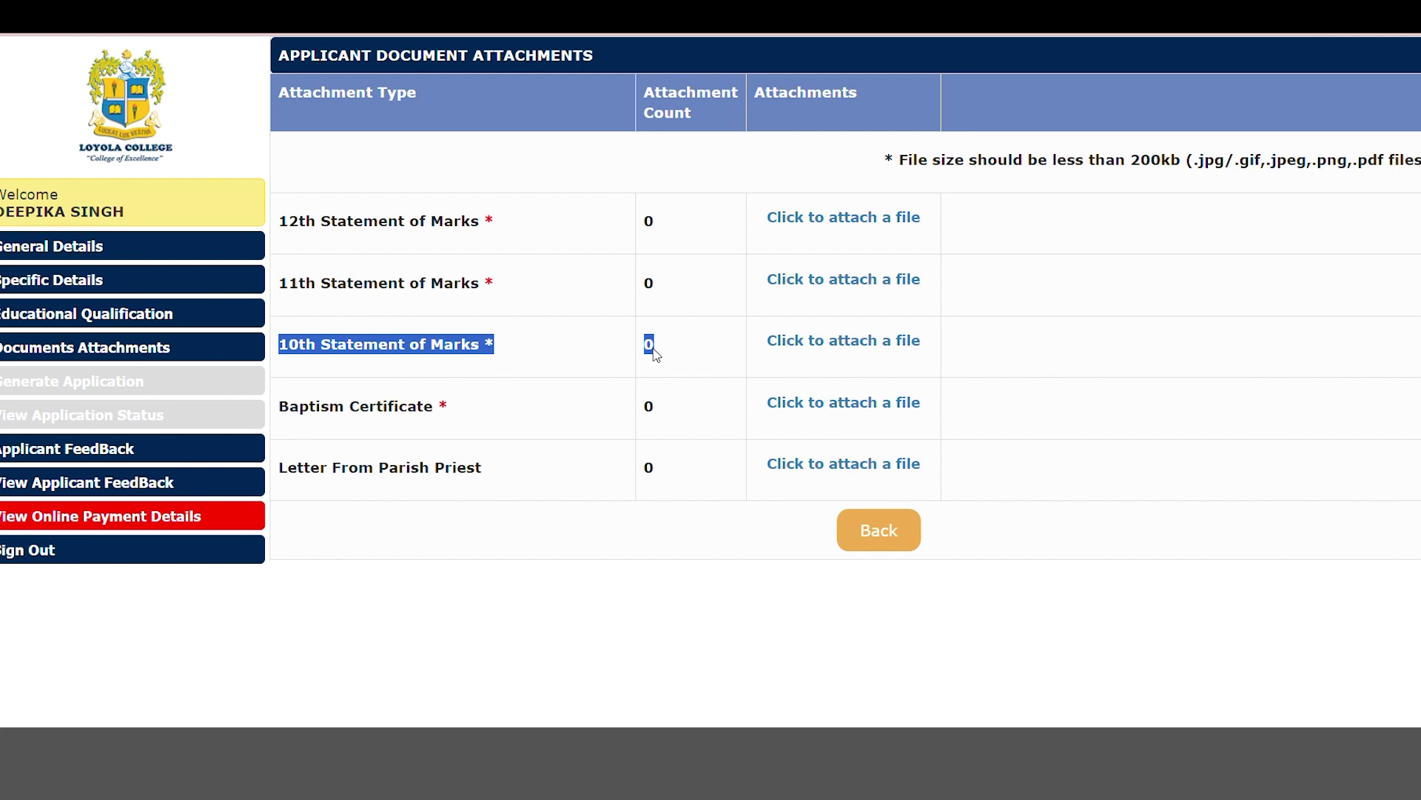
pyautogui.click(286, 419)
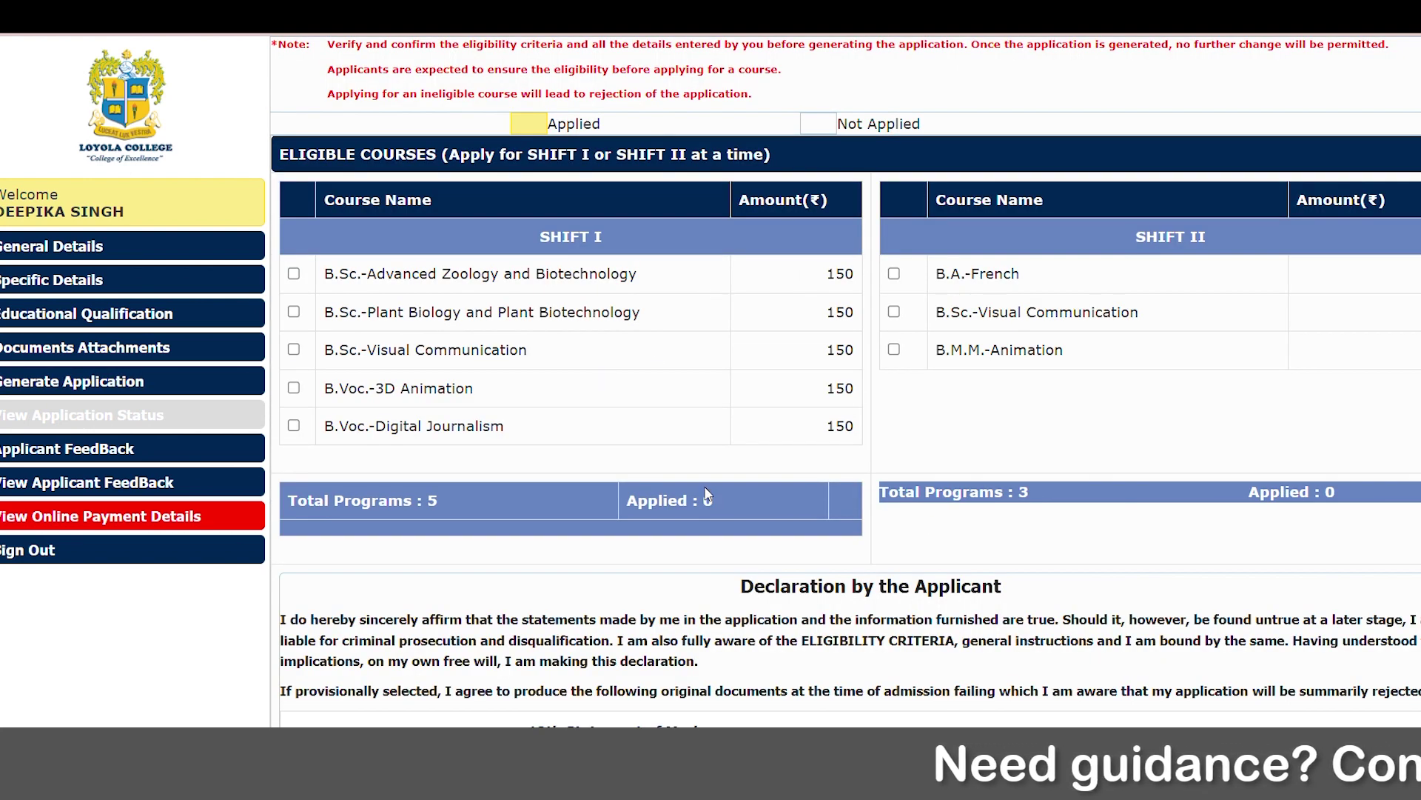
# Step: Examine the eligible Shift I and Shift II courses and the applicant's declaration before applying
pyautogui.scroll(-3, 707, 495)
pyautogui.scroll(3, 798, 493)
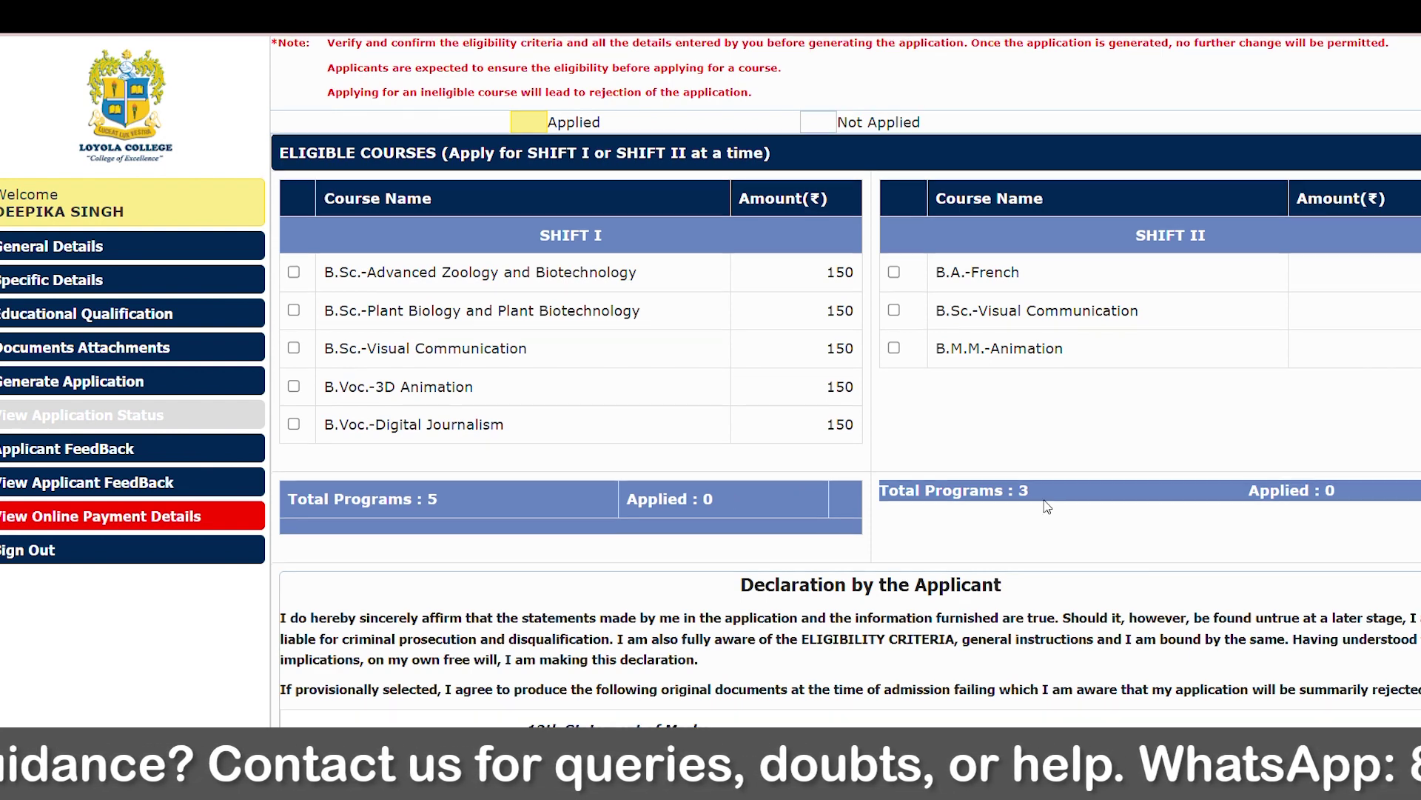
pyautogui.scroll(-3, 667, 398)
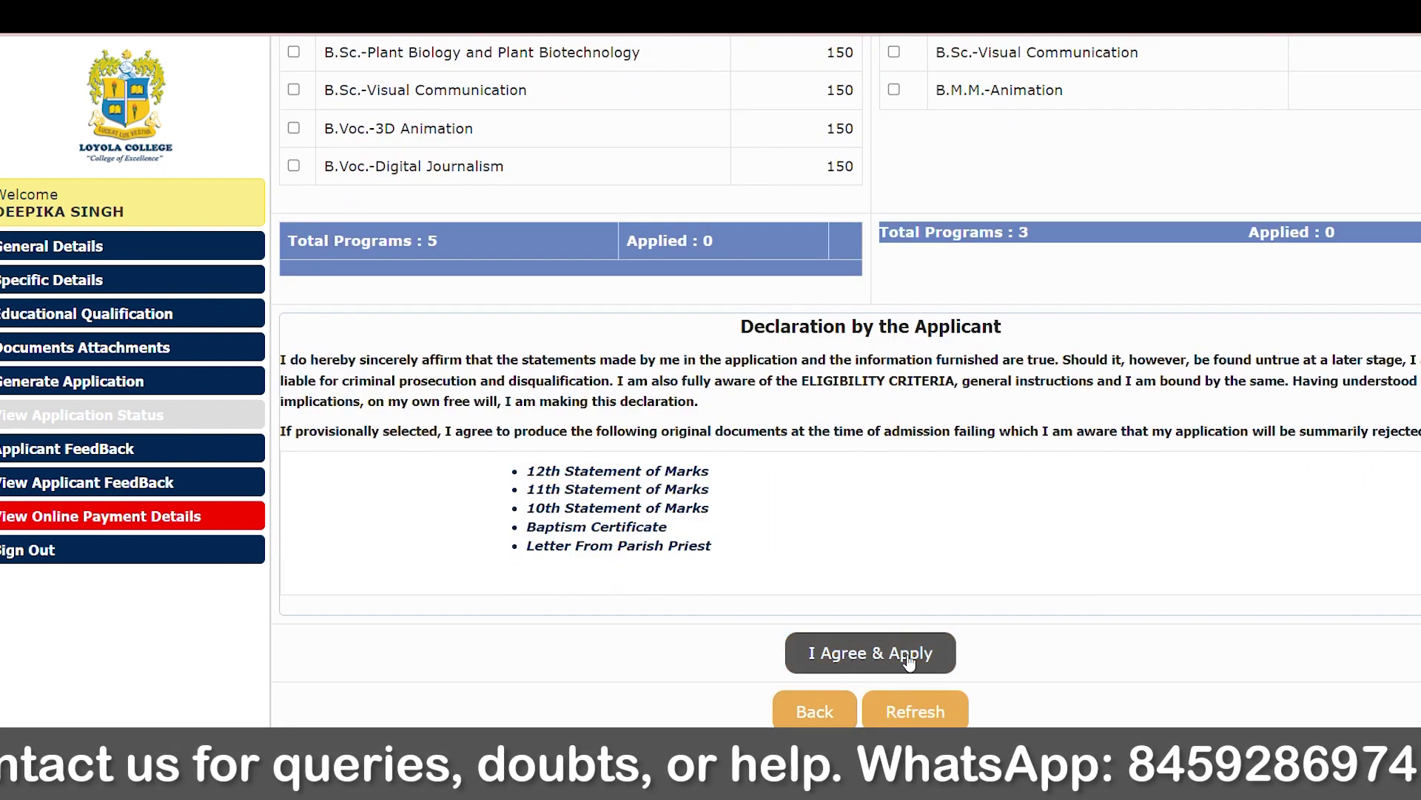
pyautogui.scroll(1, 592, 500)
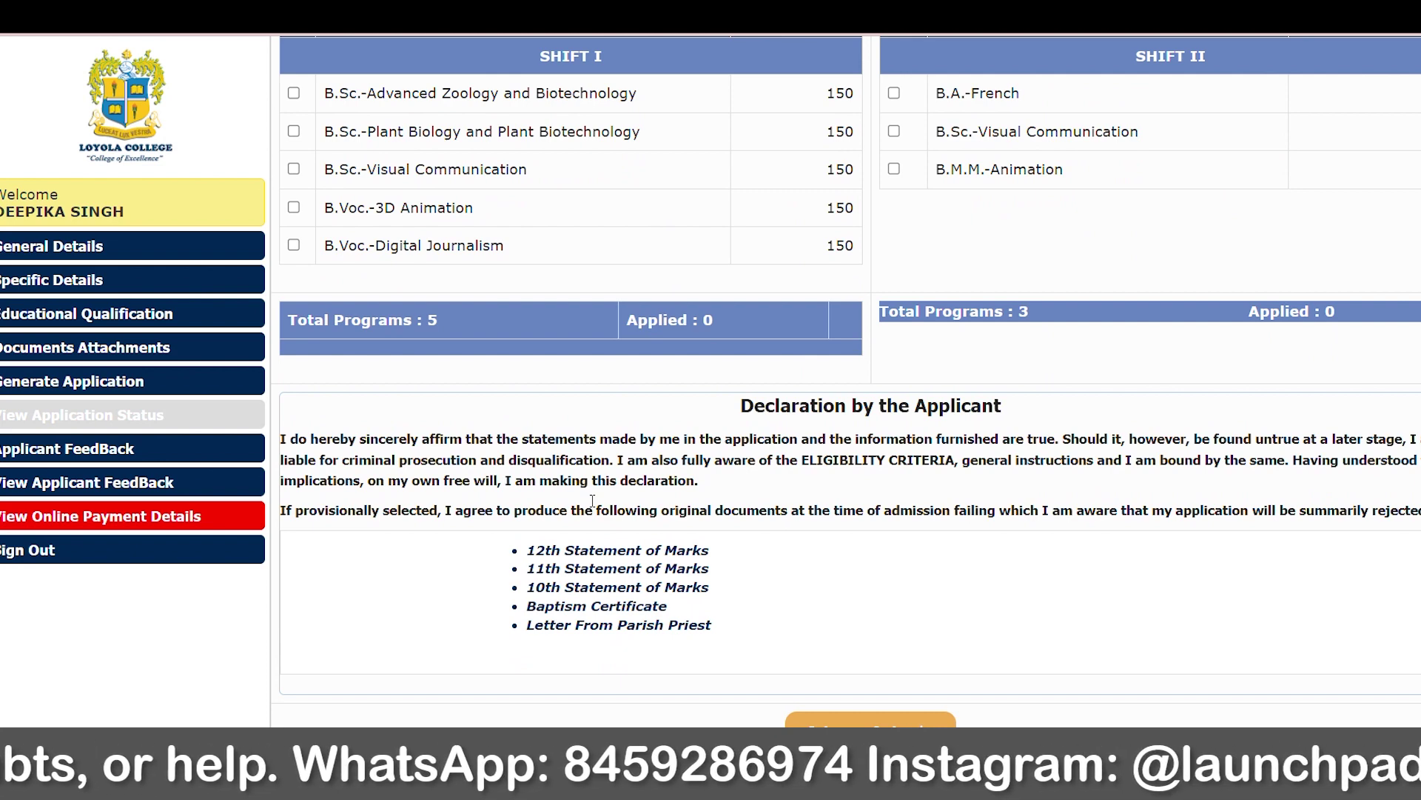
pyautogui.scroll(2, 592, 500)
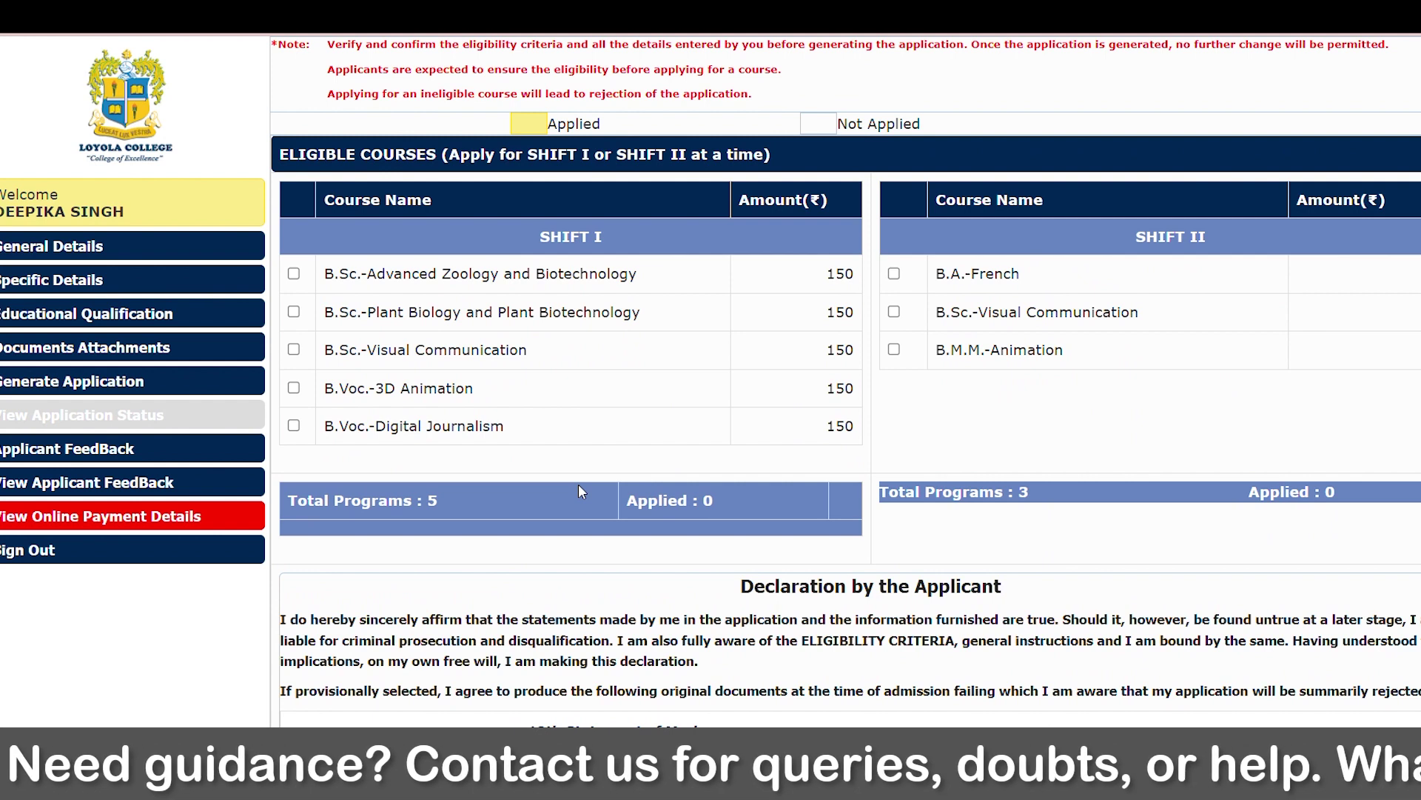
# Step: Apply for the Shift I courses B.Sc.-Advanced Zoology and Biotechnology and B.Sc.-Plant Biology and Plant Biotechnology, agreeing to the declaration and confirming the application
pyautogui.click(294, 274)
pyautogui.click(293, 312)
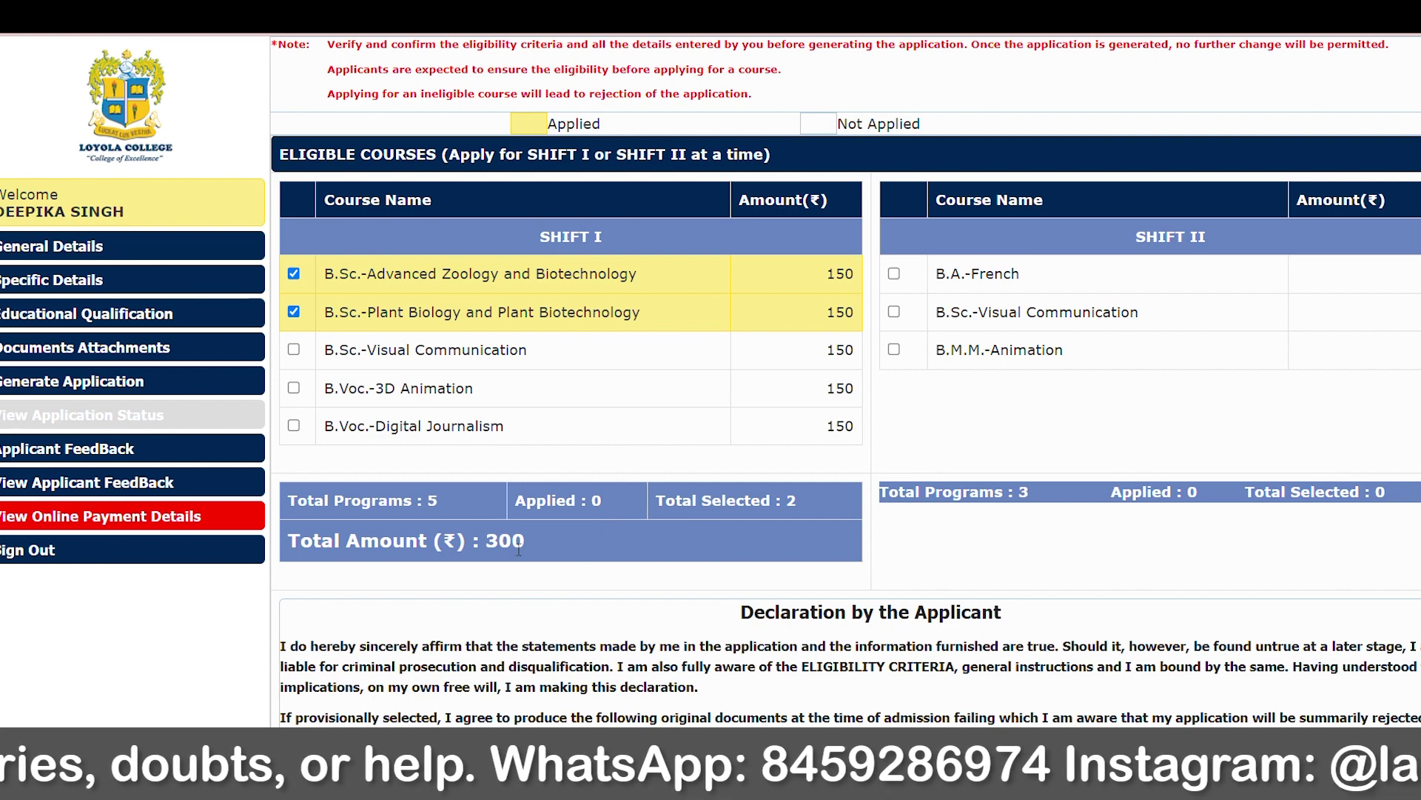
pyautogui.scroll(-3, 886, 554)
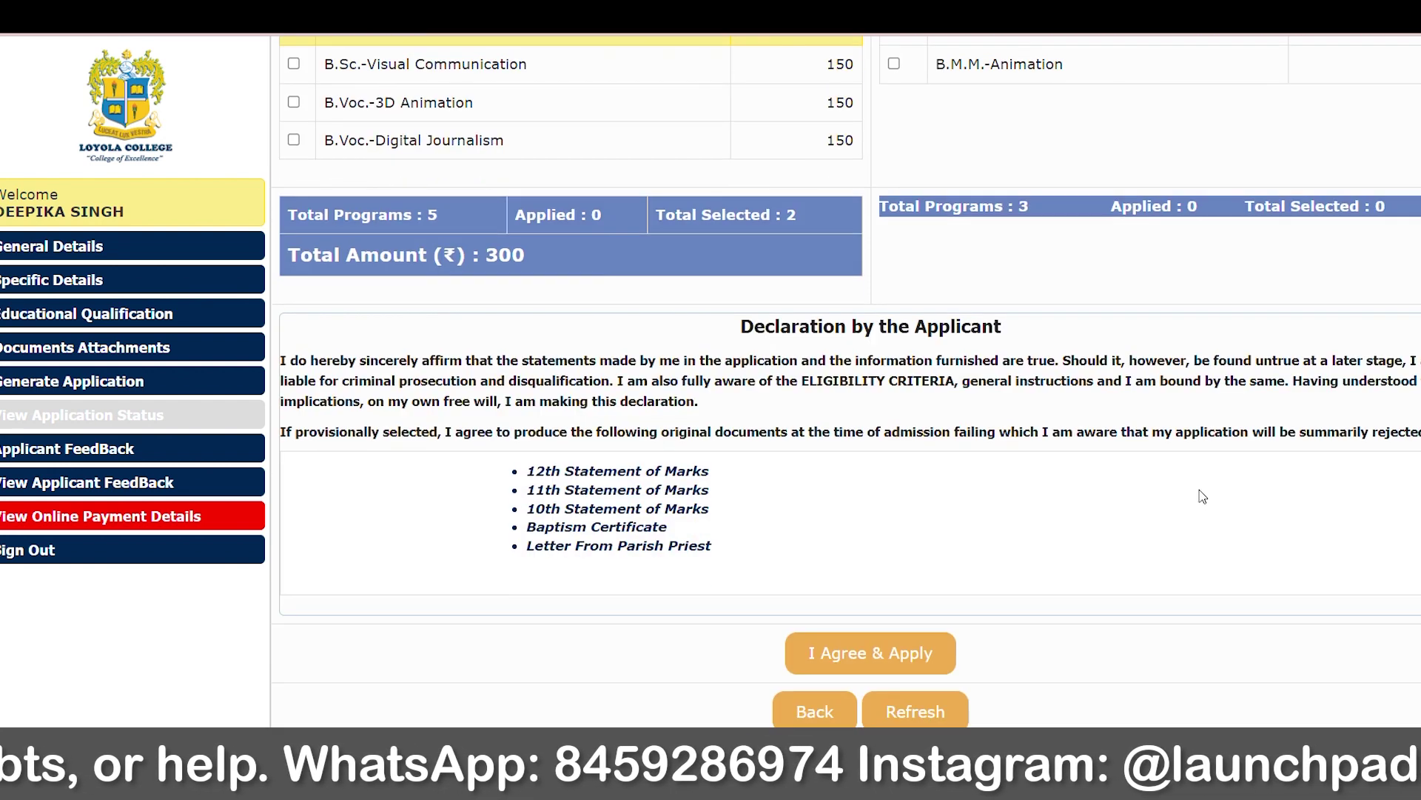
pyautogui.click(902, 663)
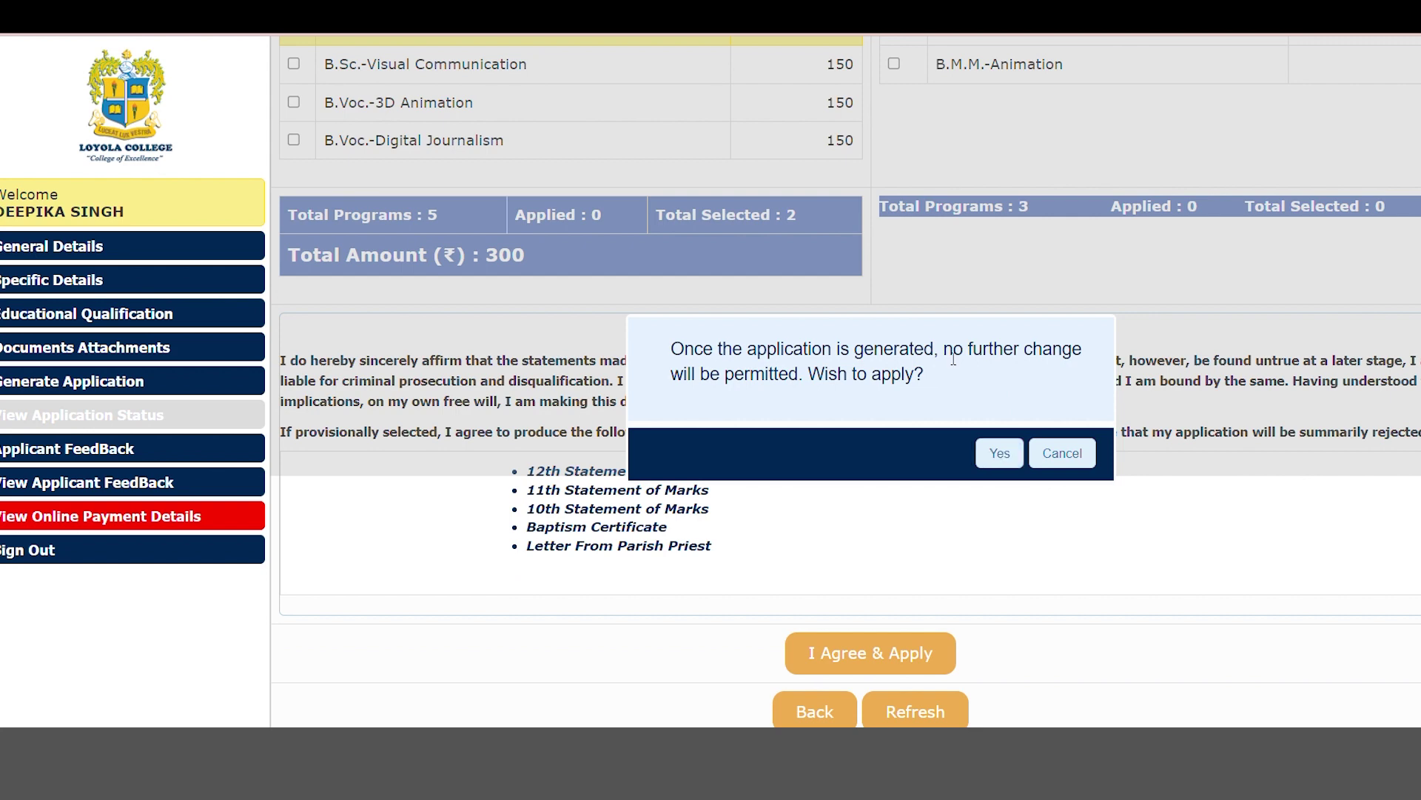
pyautogui.moveTo(947, 354); pyautogui.dragTo(955, 370)
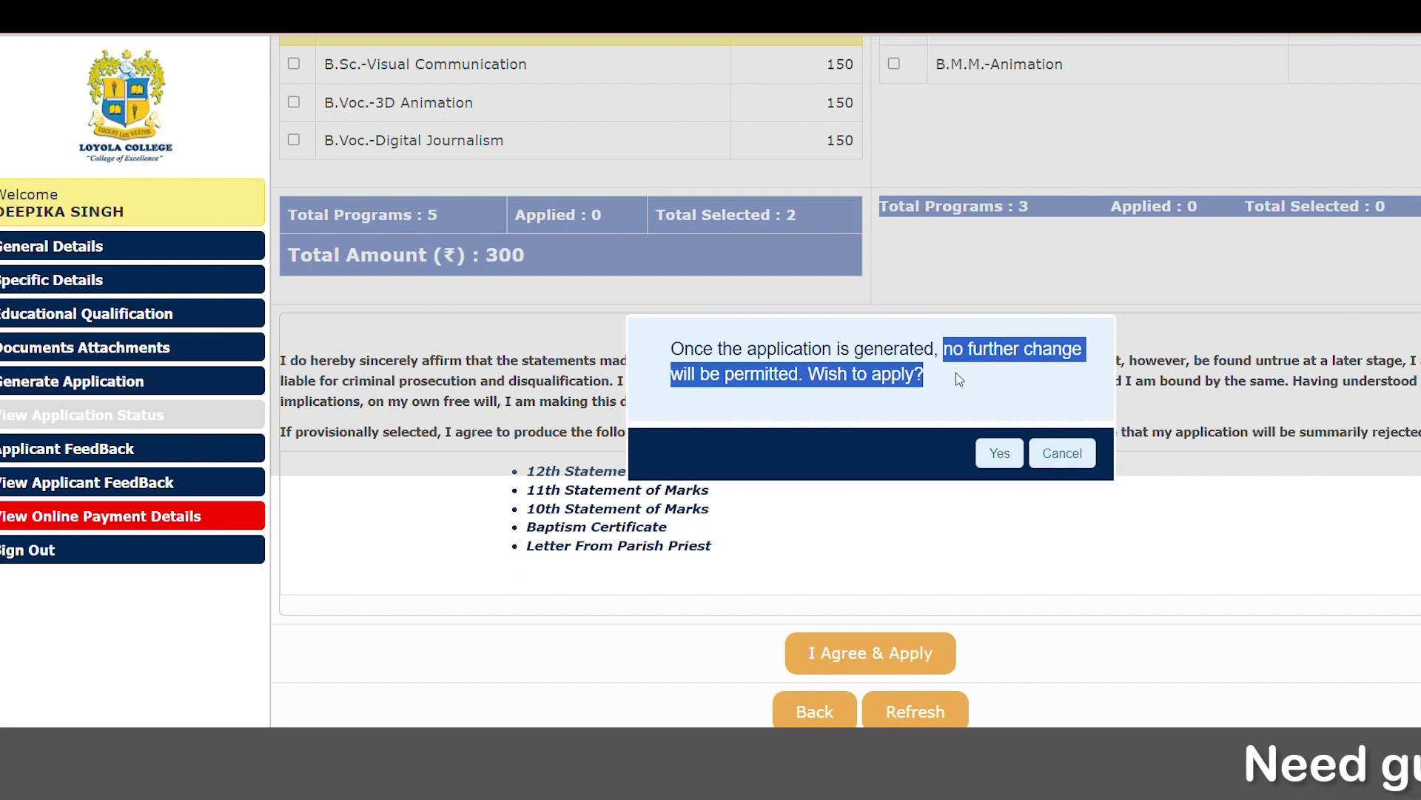
pyautogui.click(957, 374)
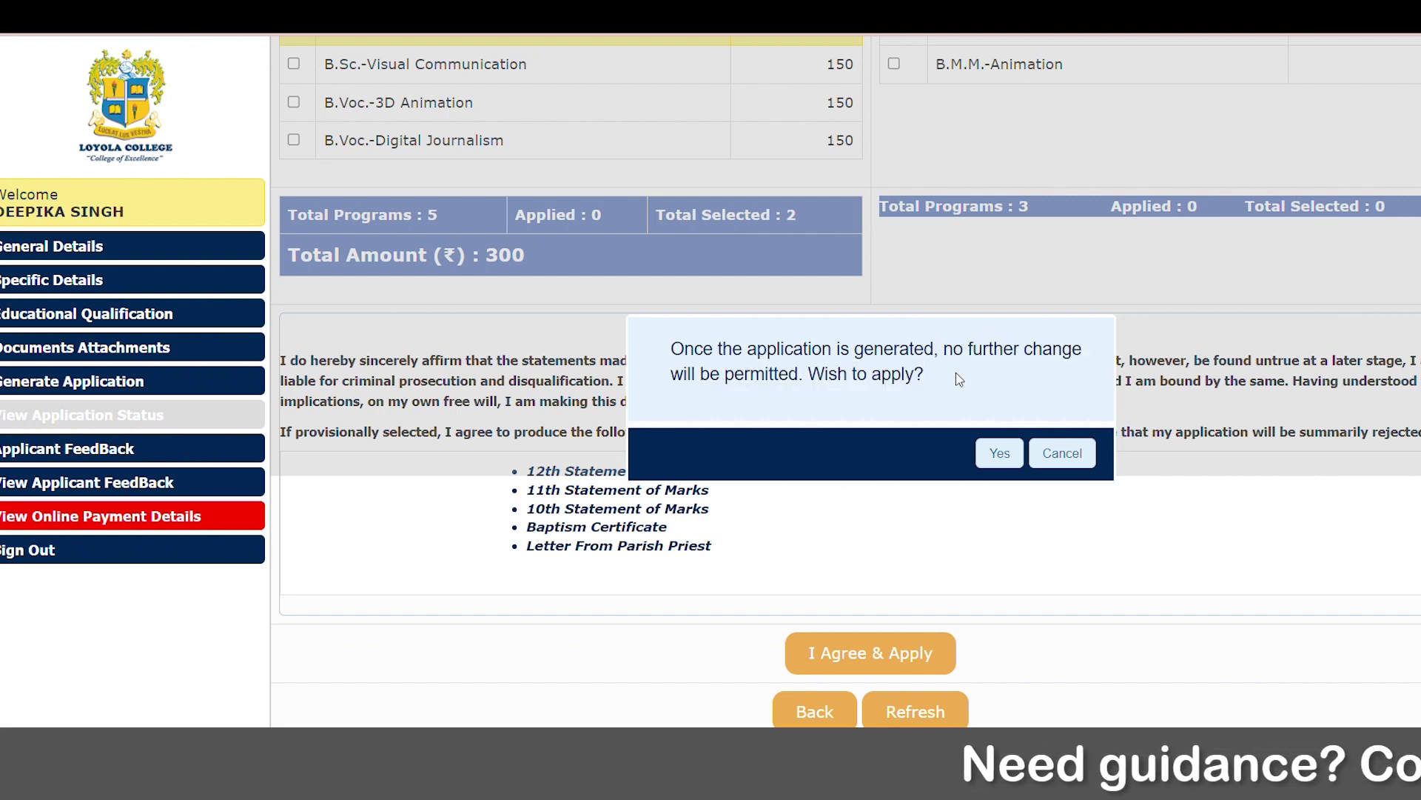
pyautogui.click(999, 452)
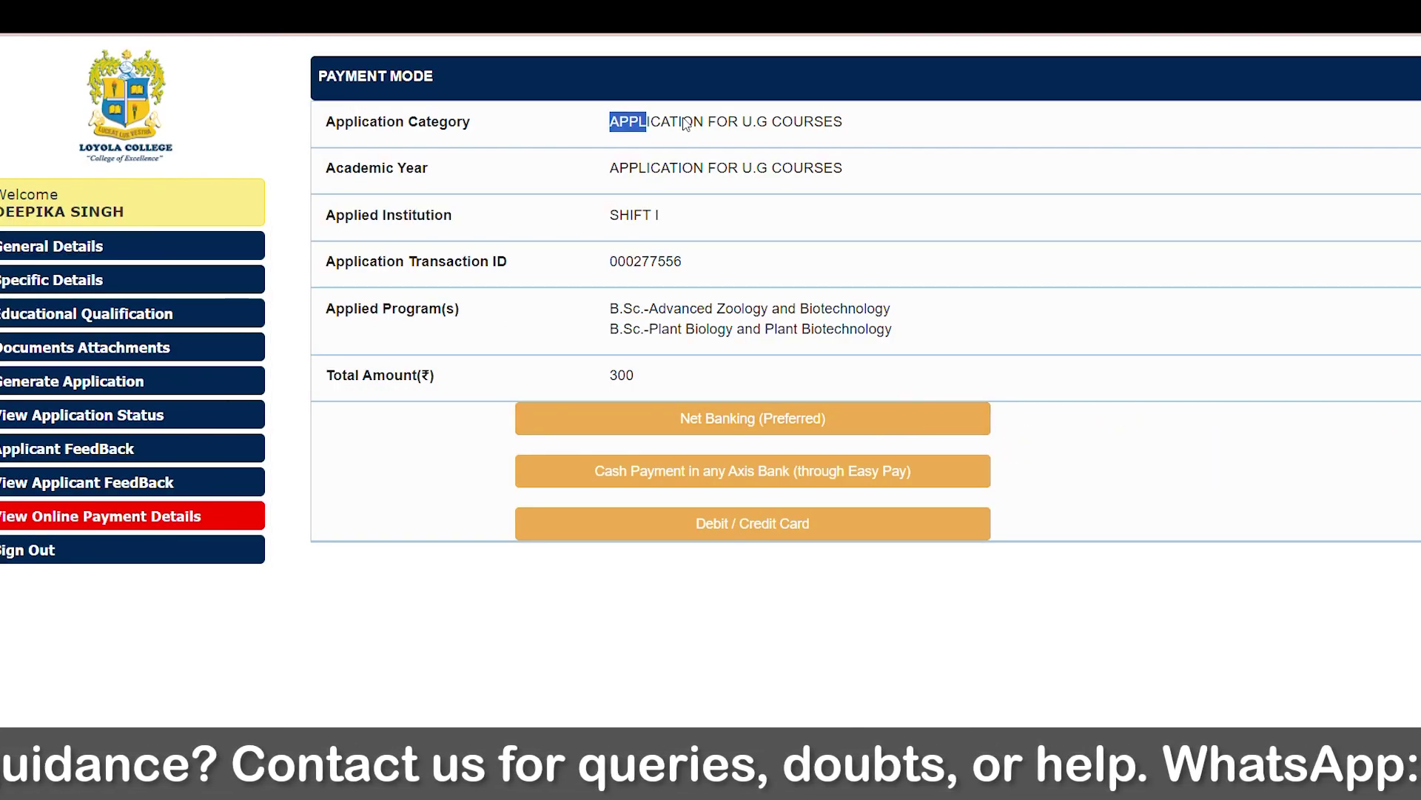
# Step: Review the application category, academic year and applied programs in the payment summary
pyautogui.moveTo(686, 124); pyautogui.dragTo(844, 134)
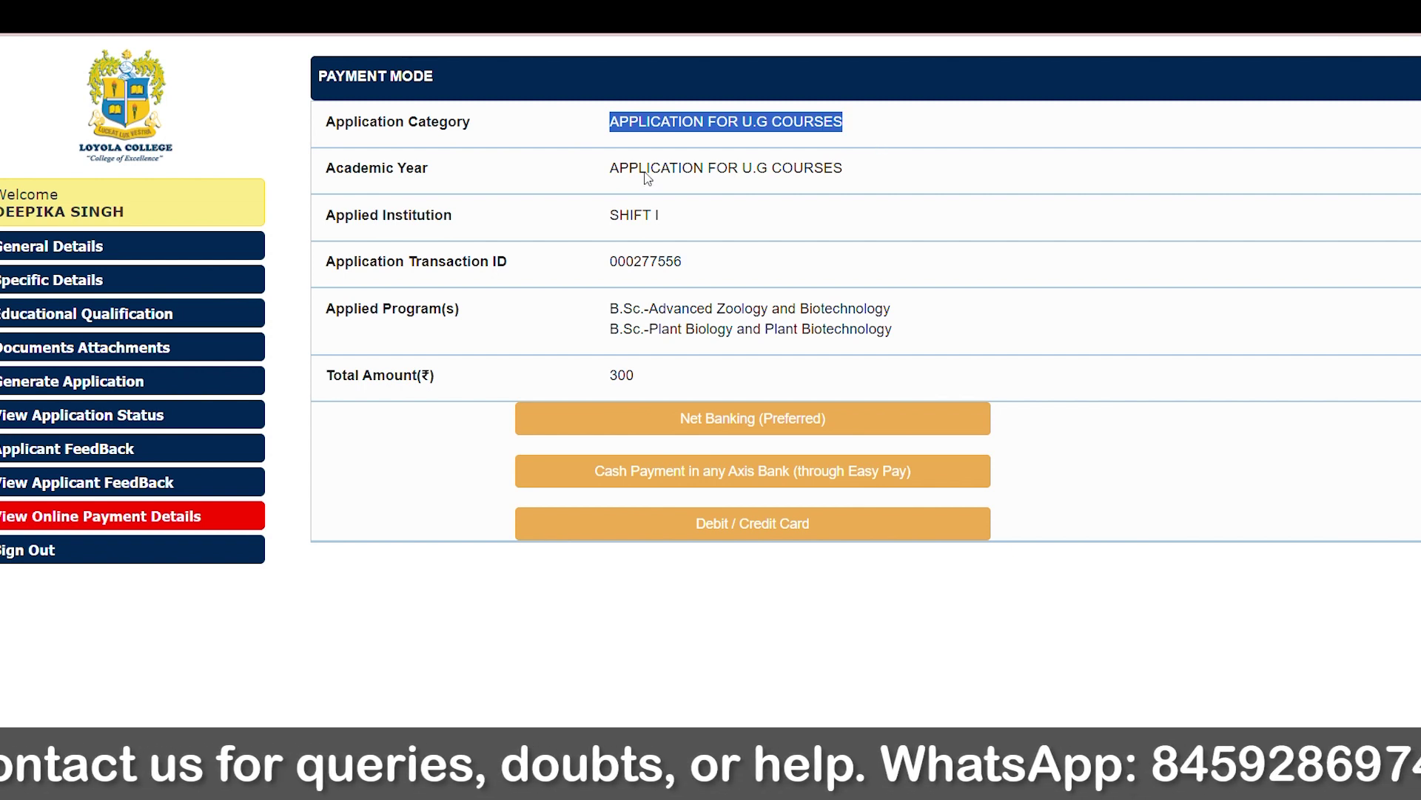
pyautogui.moveTo(622, 170); pyautogui.dragTo(882, 175)
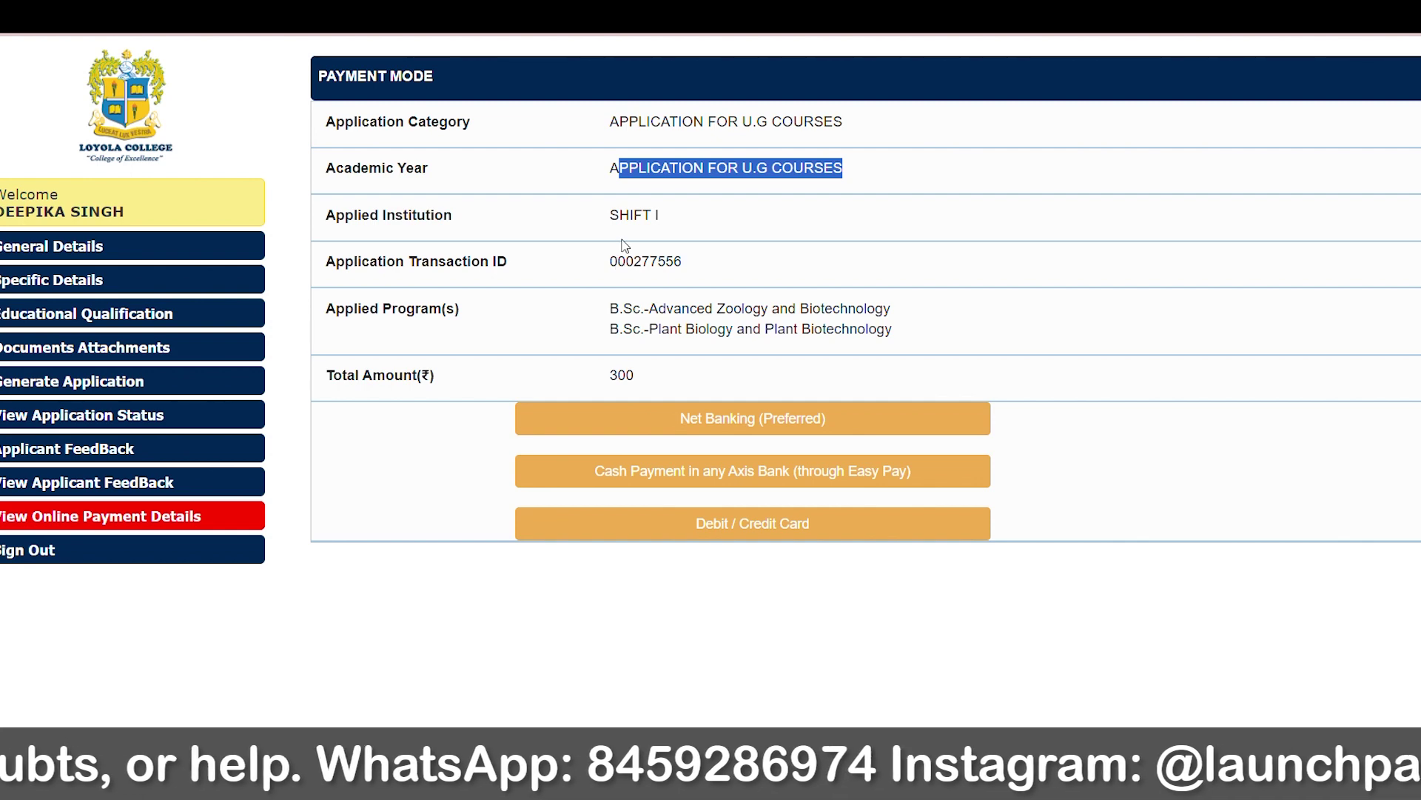
pyautogui.click(601, 300)
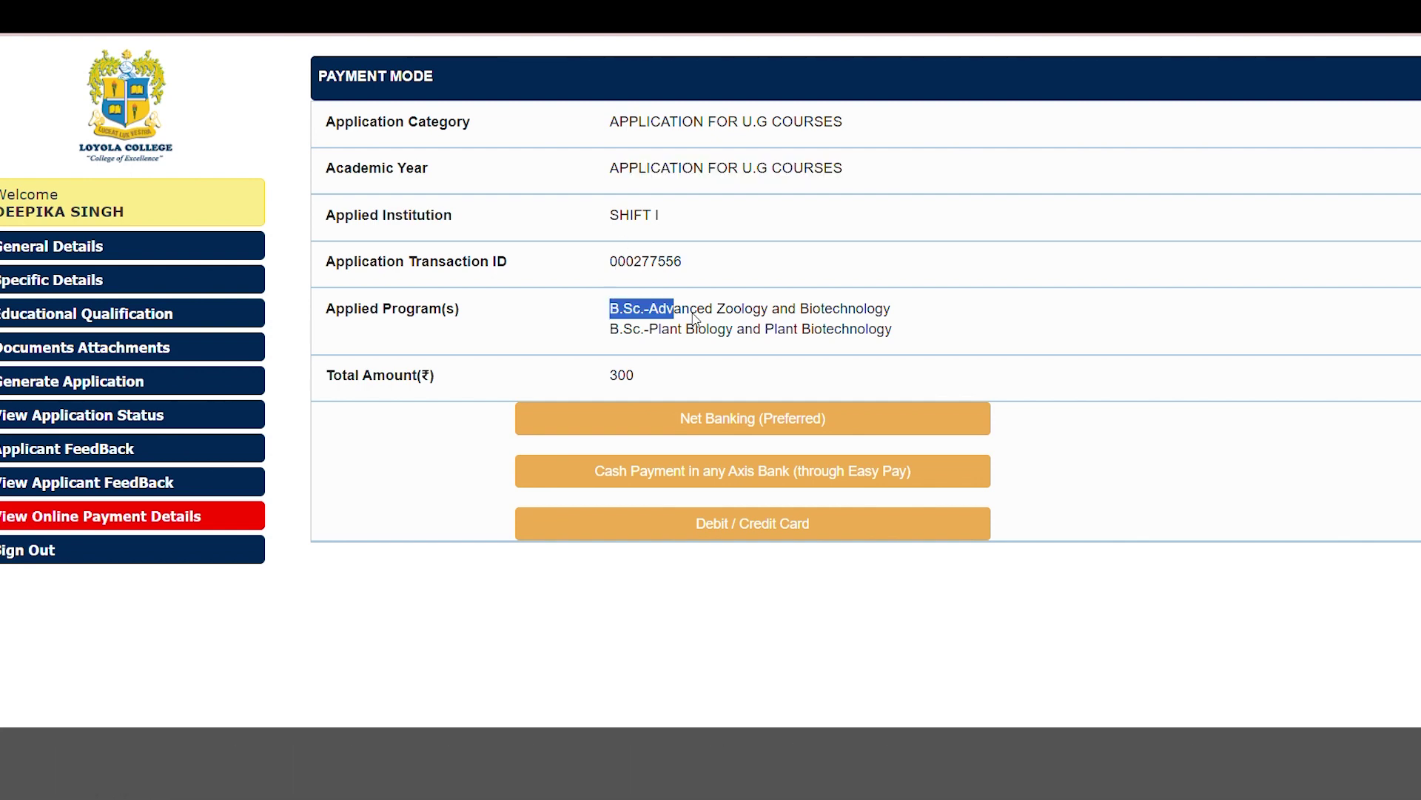
pyautogui.moveTo(694, 317); pyautogui.dragTo(945, 342)
pyautogui.click(957, 361)
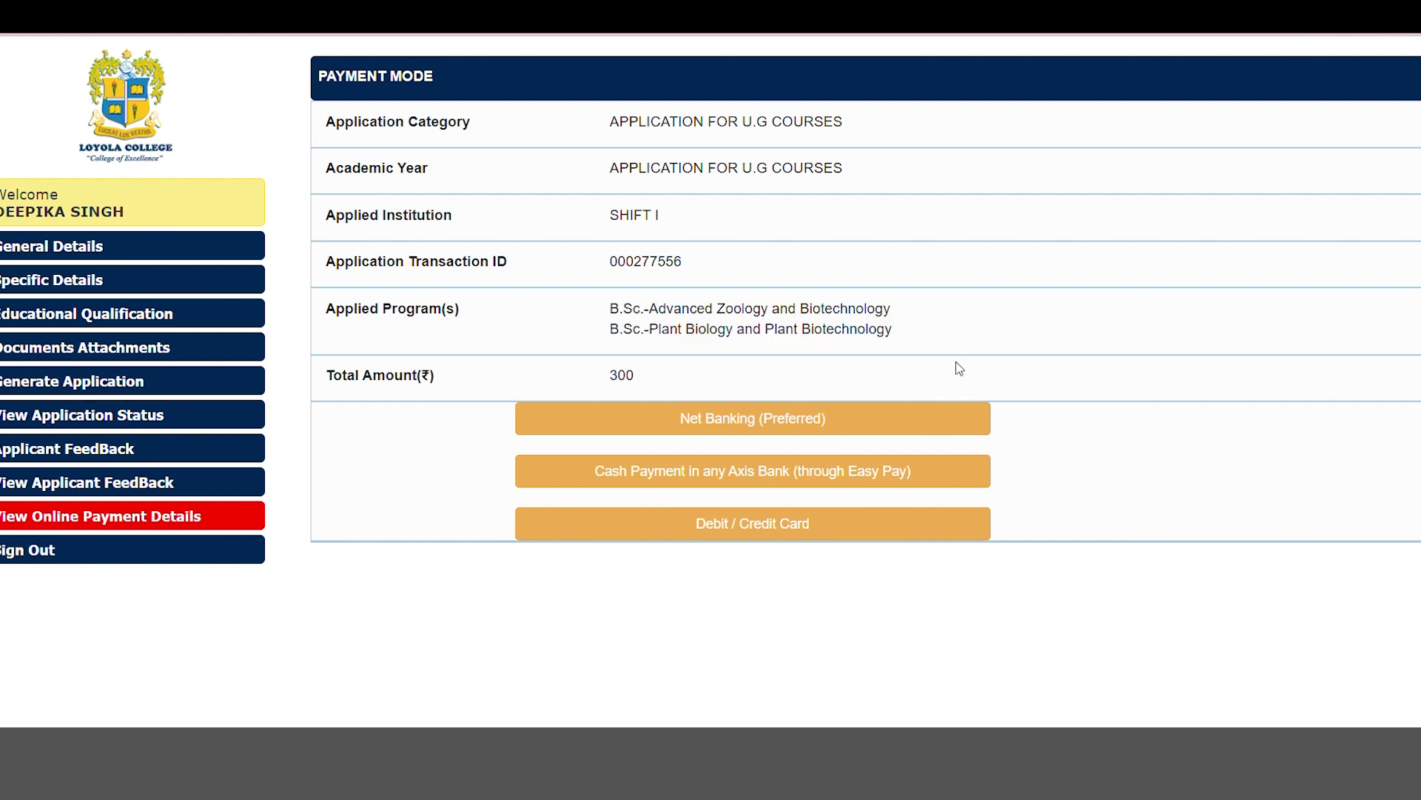